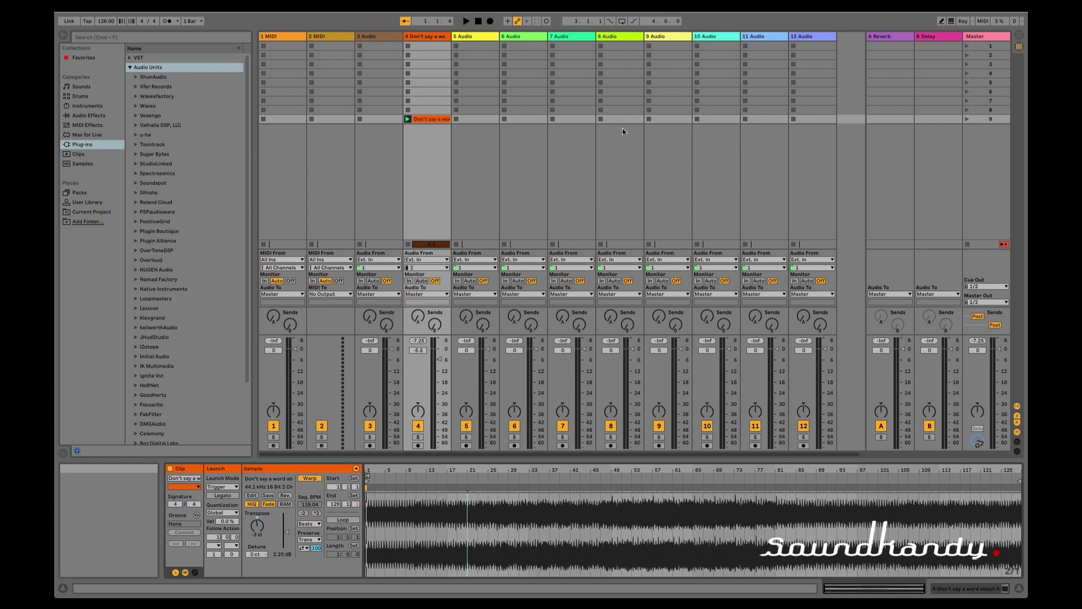
# - Open track 4's Reamp plugin window with Ctrl+Alt+P
pyautogui.hotkey('ctrl', 'alt', 'p')
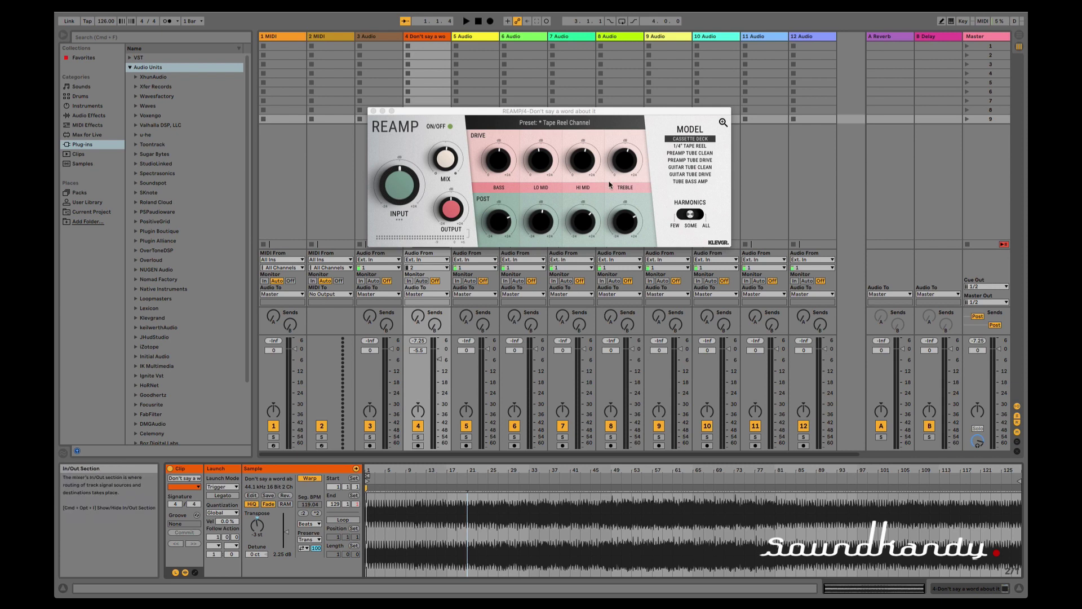
# - Scale the Reamp interface up and position it over the mixer, keeping track 4's clip visible
pyautogui.moveTo(654, 112)
pyautogui.mouseDown()
pyautogui.moveTo(709, 150)
pyautogui.moveTo(643, 140)
pyautogui.mouseUp()
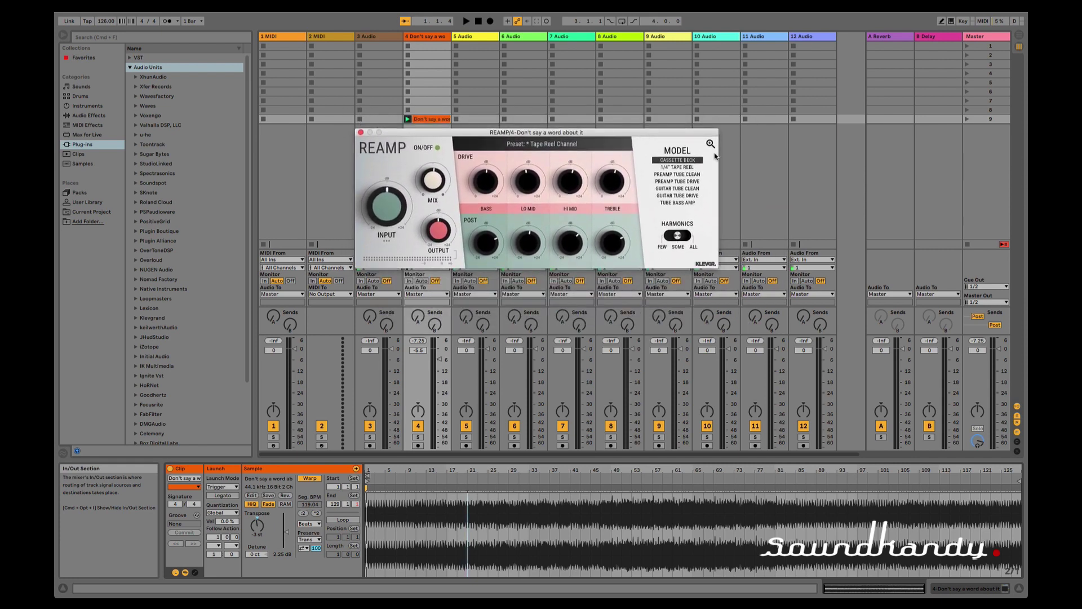
pyautogui.click(710, 143)
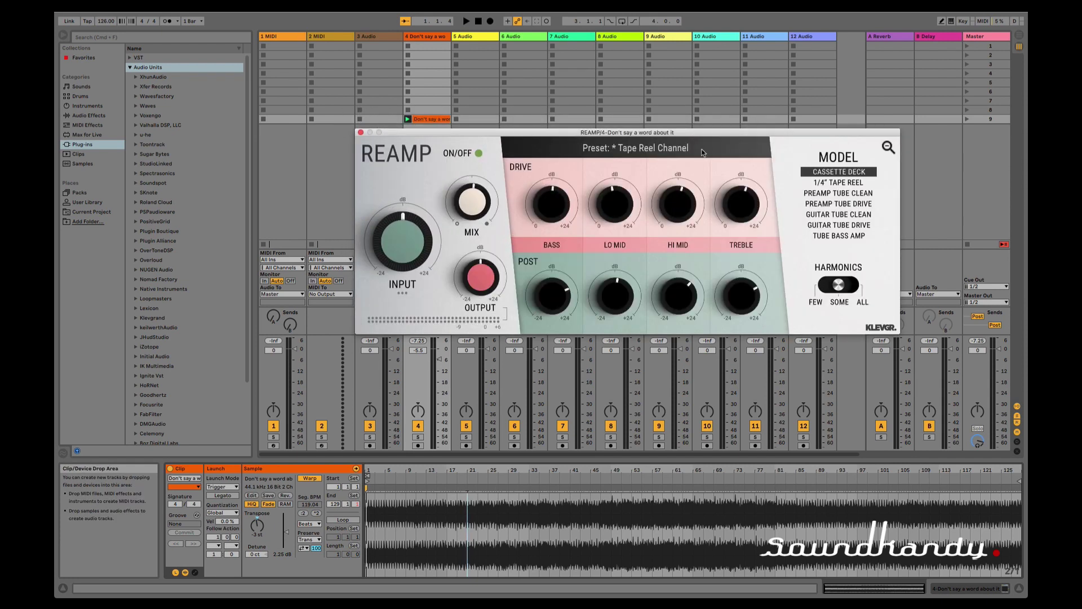
pyautogui.moveTo(696, 133); pyautogui.dragTo(675, 158)
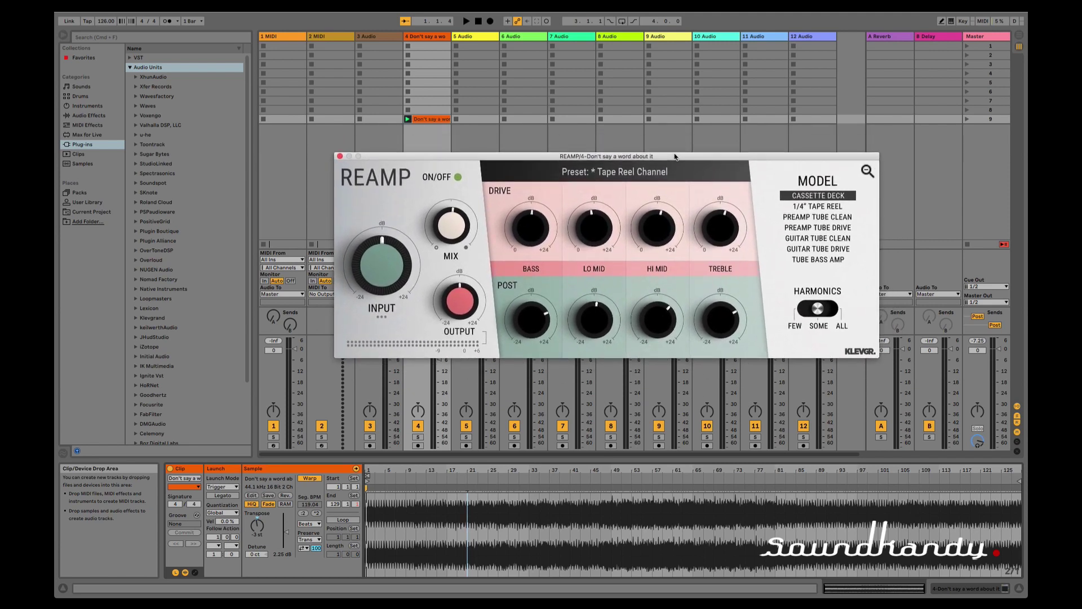
pyautogui.moveTo(674, 157); pyautogui.dragTo(664, 135)
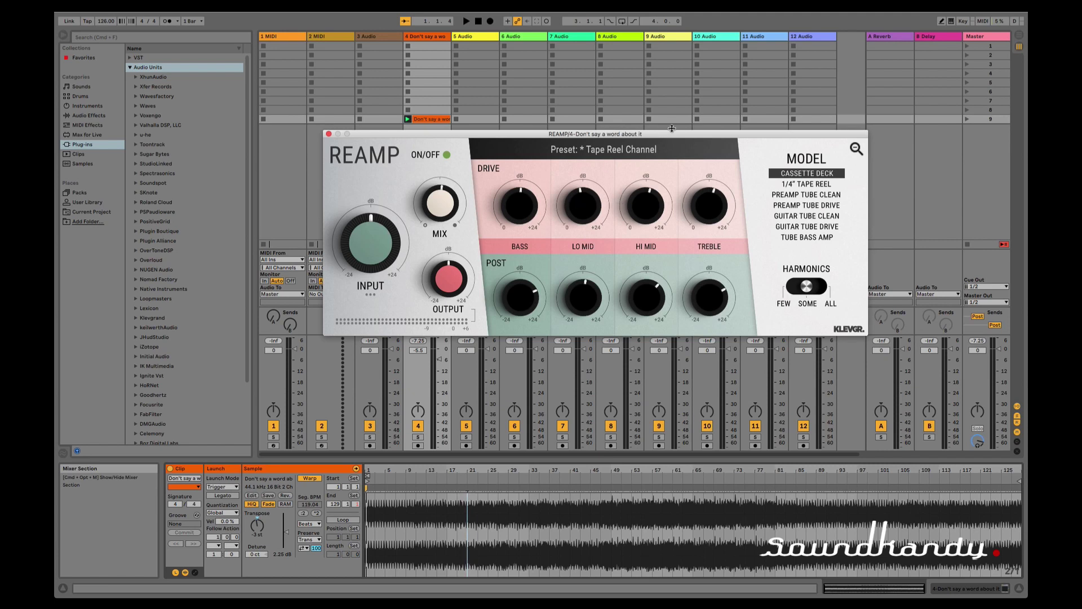
pyautogui.moveTo(685, 139); pyautogui.dragTo(684, 144)
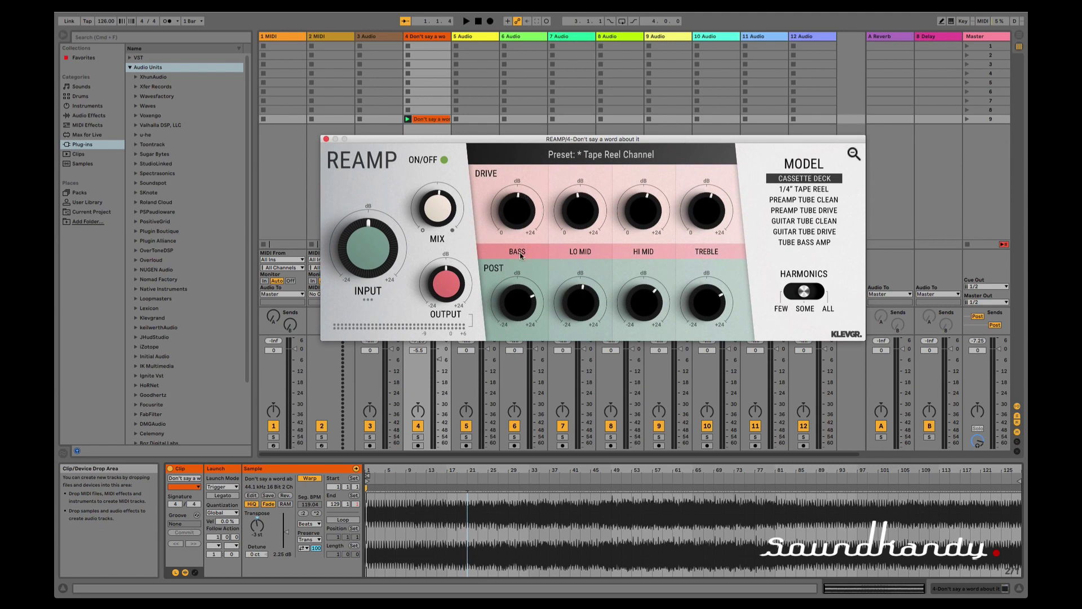
# - Switch Reamp off, then start, stop and restart the song to hear track 4 dry
pyautogui.click(444, 160)
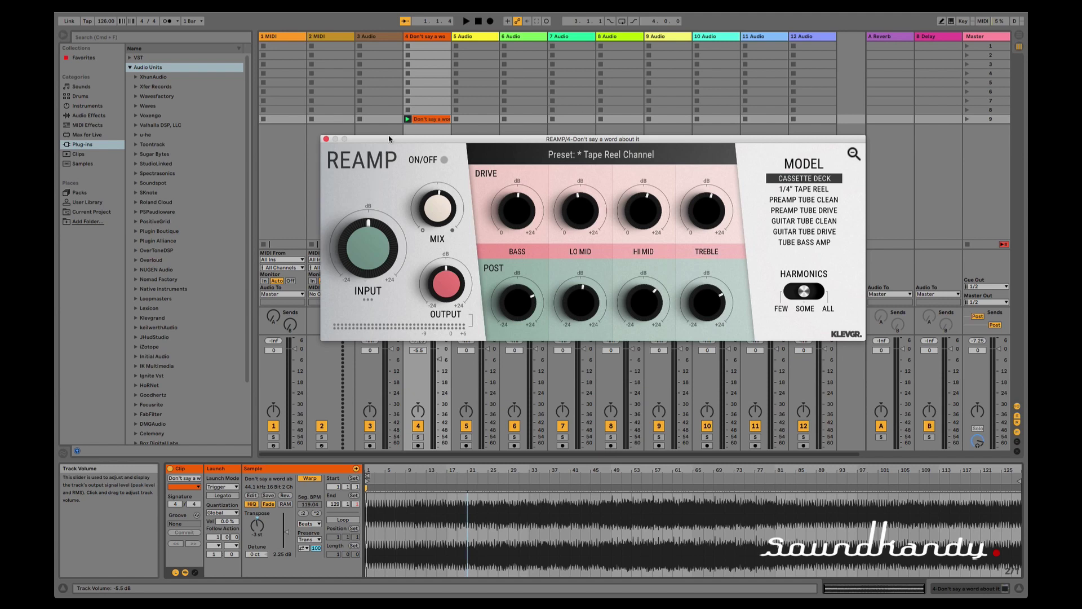
pyautogui.moveTo(391, 140); pyautogui.dragTo(391, 137)
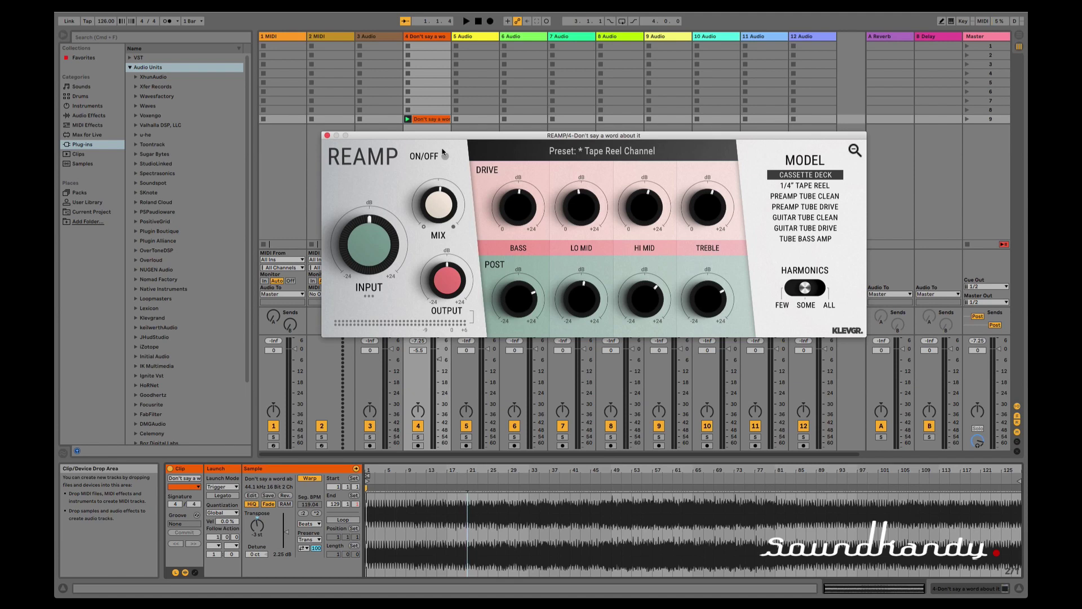
pyautogui.press('space')
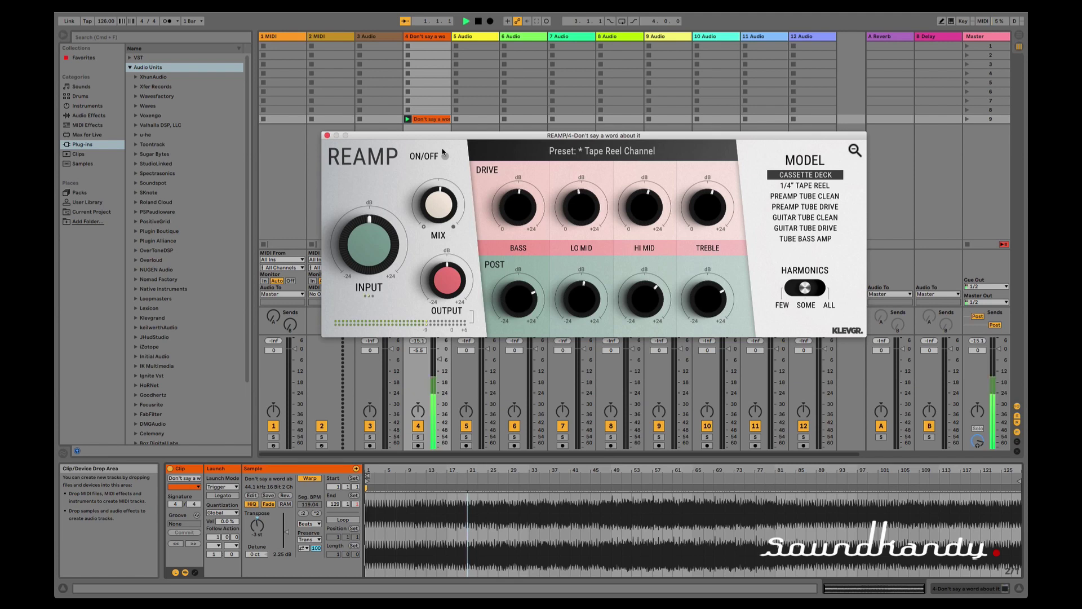
pyautogui.press('space')
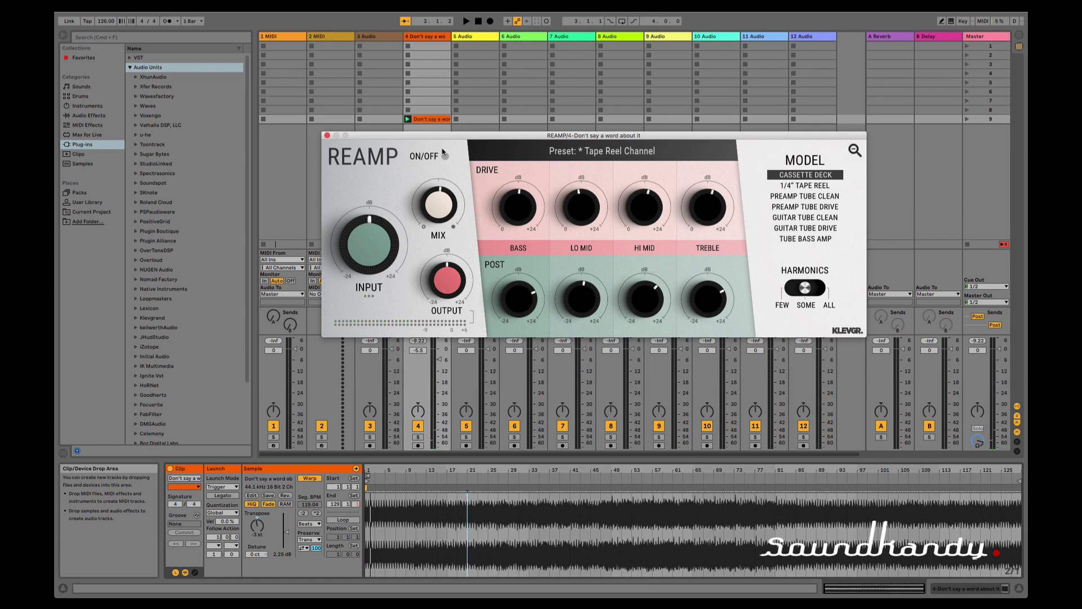
pyautogui.press('space')
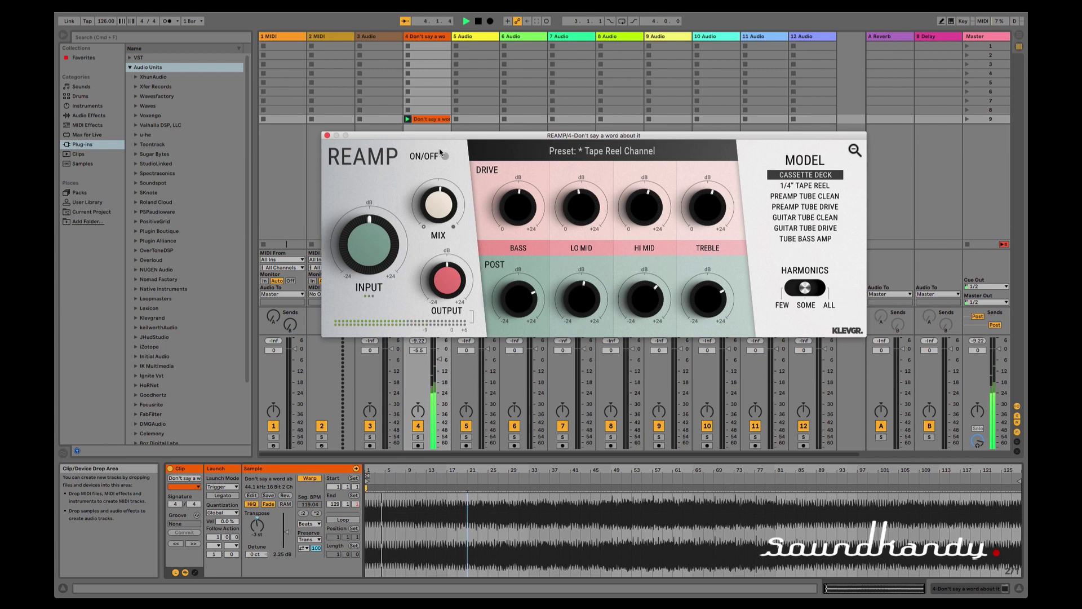
# - Turn all four DRIVE bands and all four POST bands down to minimum
pyautogui.moveTo(518, 195); pyautogui.dragTo(514, 234)
pyautogui.moveTo(577, 196); pyautogui.dragTo(573, 243)
pyautogui.moveTo(638, 209); pyautogui.dragTo(637, 226)
pyautogui.moveTo(715, 201); pyautogui.dragTo(694, 266)
pyautogui.moveTo(513, 287); pyautogui.dragTo(512, 321)
pyautogui.moveTo(582, 301); pyautogui.dragTo(580, 338)
pyautogui.moveTo(644, 299); pyautogui.dragTo(642, 338)
pyautogui.moveTo(709, 312); pyautogui.dragTo(707, 338)
# - Re-enable Reamp at about 55% mix, raising BASS drive ~12.5 dB, TREBLE drive ~5 dB and the post bands
pyautogui.click(446, 157)
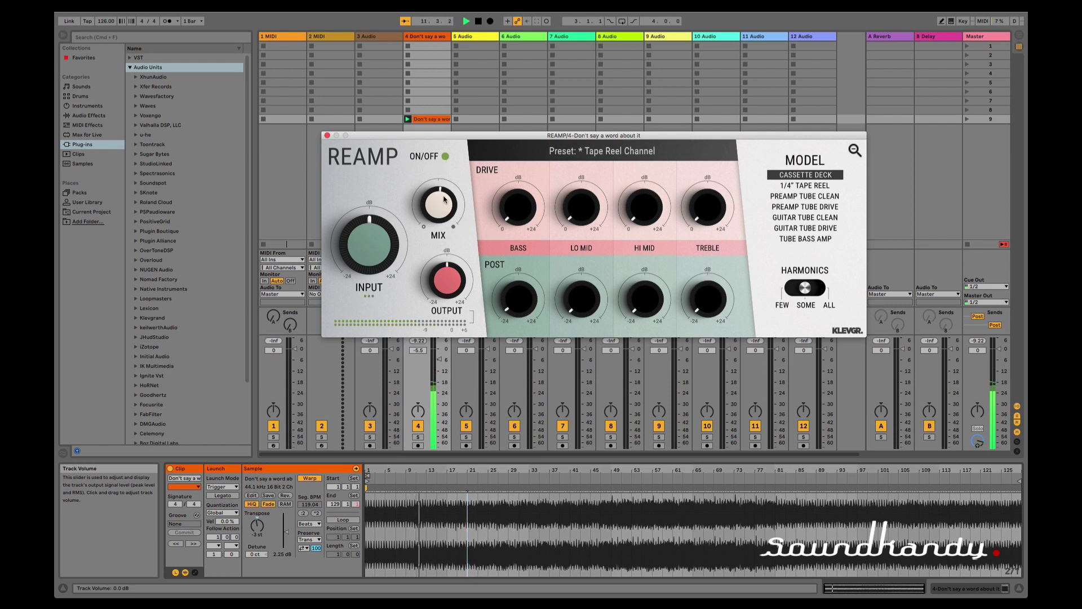
pyautogui.moveTo(443, 198); pyautogui.dragTo(438, 184)
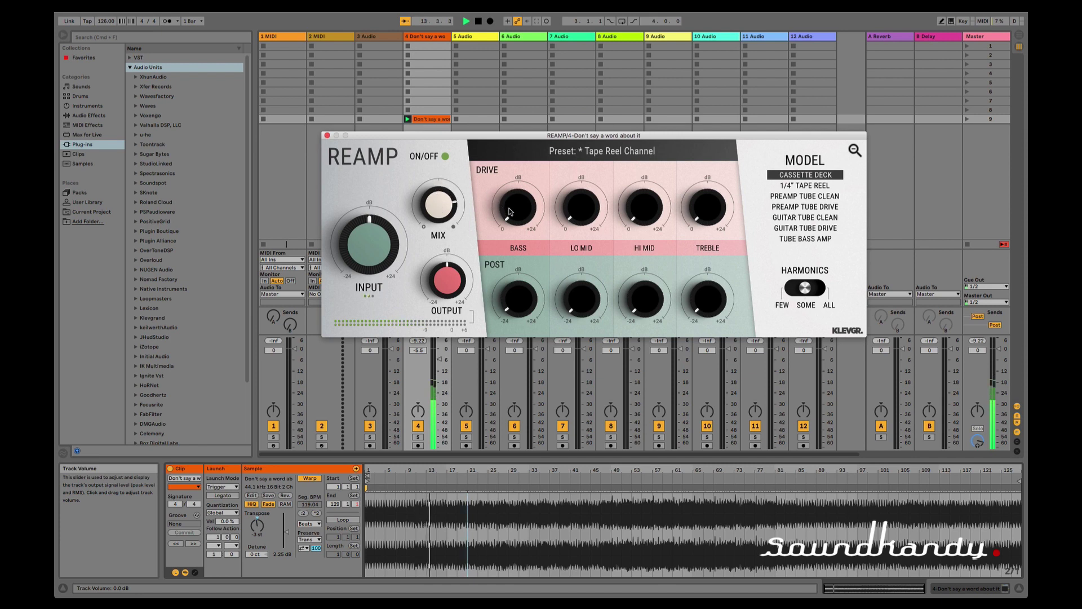
pyautogui.moveTo(510, 212); pyautogui.dragTo(523, 180)
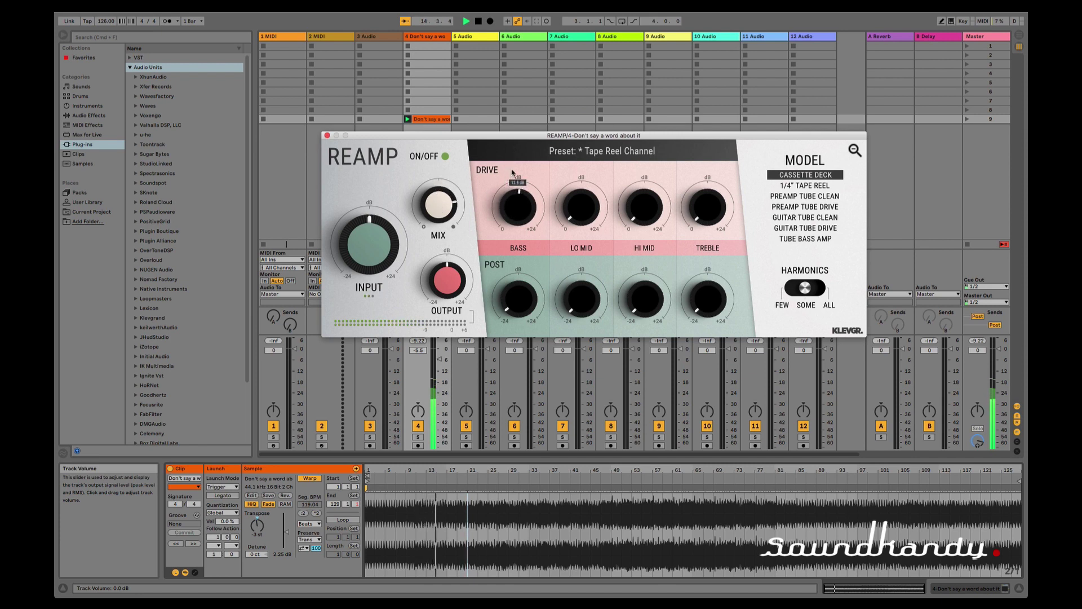
pyautogui.moveTo(515, 307); pyautogui.dragTo(509, 272)
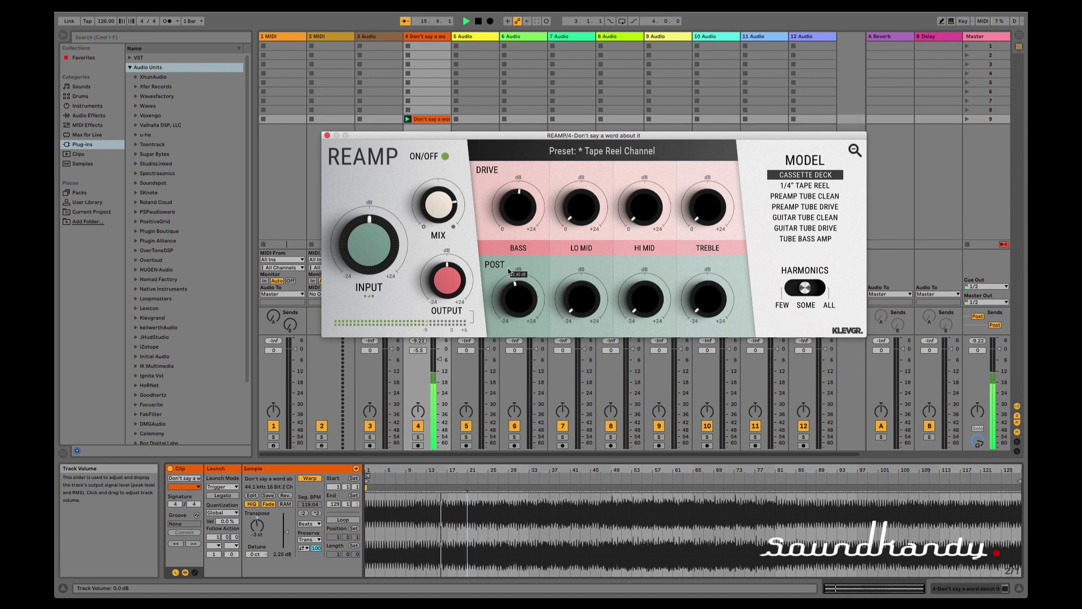
pyautogui.moveTo(580, 206)
pyautogui.moveTo(573, 207); pyautogui.dragTo(575, 175)
pyautogui.moveTo(584, 293); pyautogui.dragTo(584, 246)
pyautogui.moveTo(647, 218); pyautogui.dragTo(643, 189)
pyautogui.moveTo(645, 301); pyautogui.dragTo(636, 272)
pyautogui.moveTo(708, 216); pyautogui.dragTo(704, 196)
pyautogui.moveTo(704, 303); pyautogui.dragTo(700, 250)
# - A/B Reamp on and off twice, leave it on, and stop playback
pyautogui.click(447, 156)
pyautogui.click(446, 156)
pyautogui.click(446, 156)
pyautogui.click(446, 157)
pyautogui.press('space')
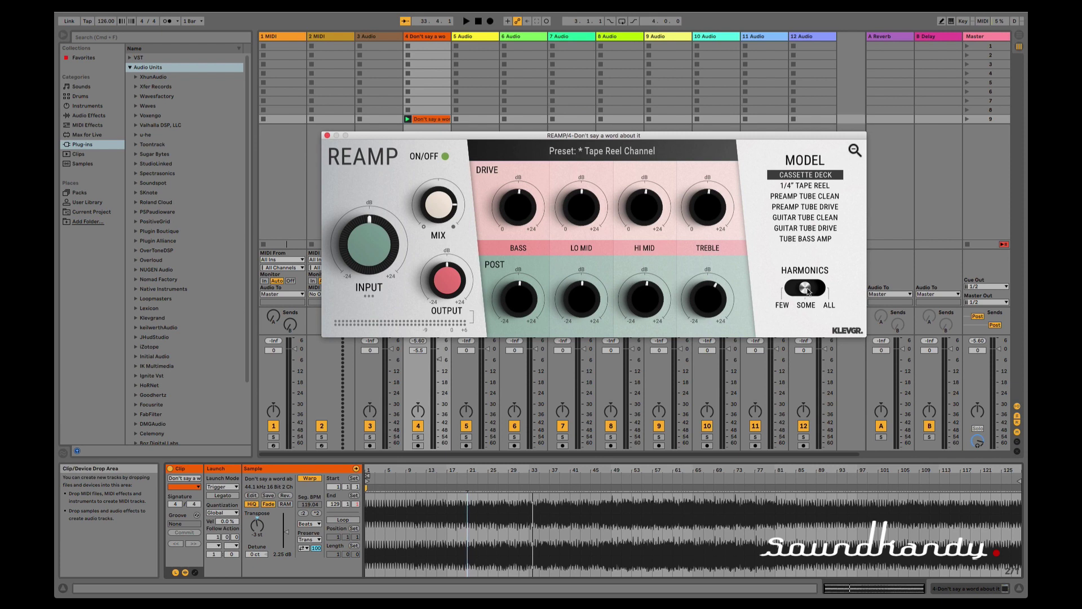
# - Restart playback and boost TREBLE drive to ~16.7 dB, BASS drive to ~15 dB, post BASS, and post TREBLE to ~10 dB
pyautogui.press('space')
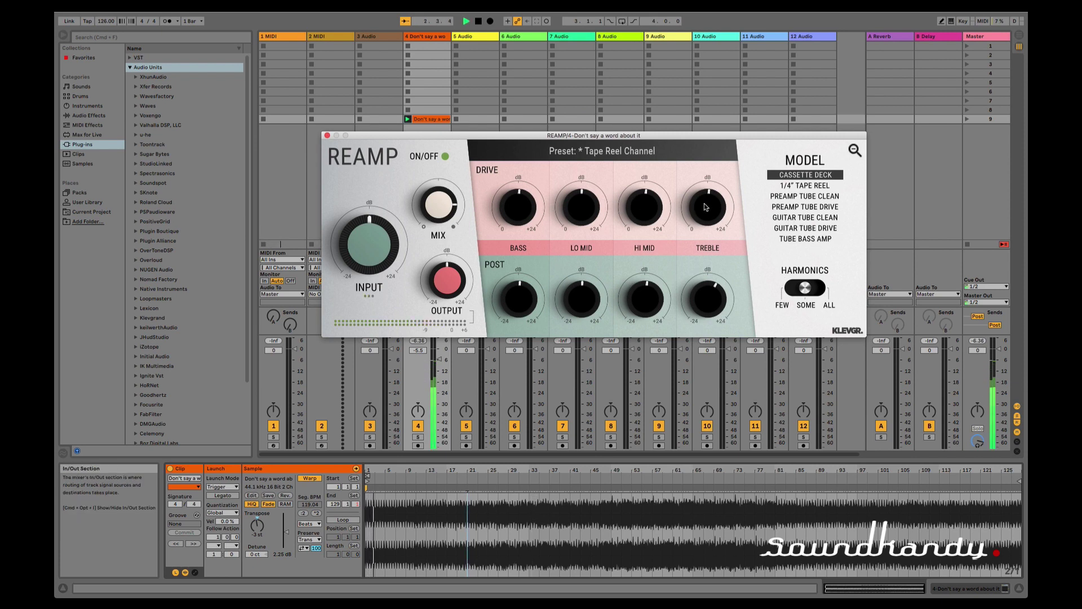
pyautogui.moveTo(706, 204); pyautogui.dragTo(706, 185)
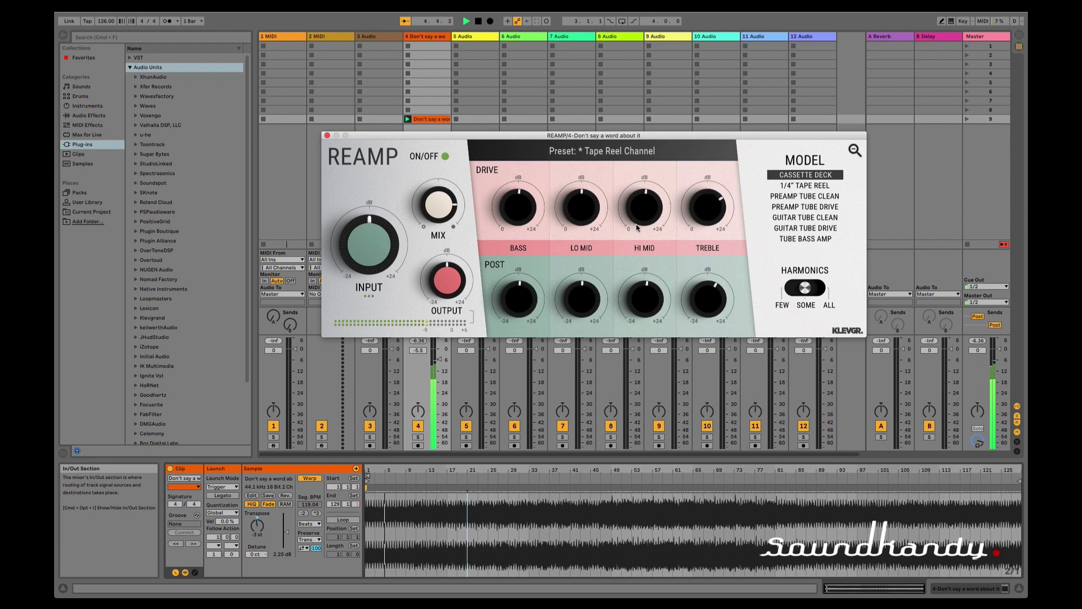
pyautogui.moveTo(517, 298)
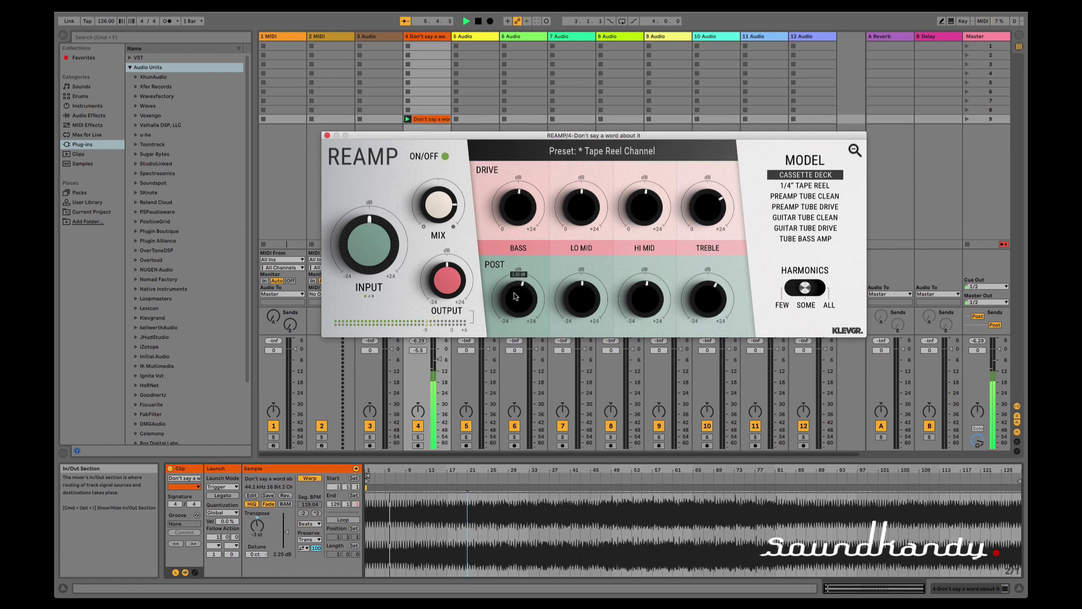
pyautogui.moveTo(517, 292); pyautogui.dragTo(517, 285)
pyautogui.moveTo(707, 297); pyautogui.dragTo(704, 290)
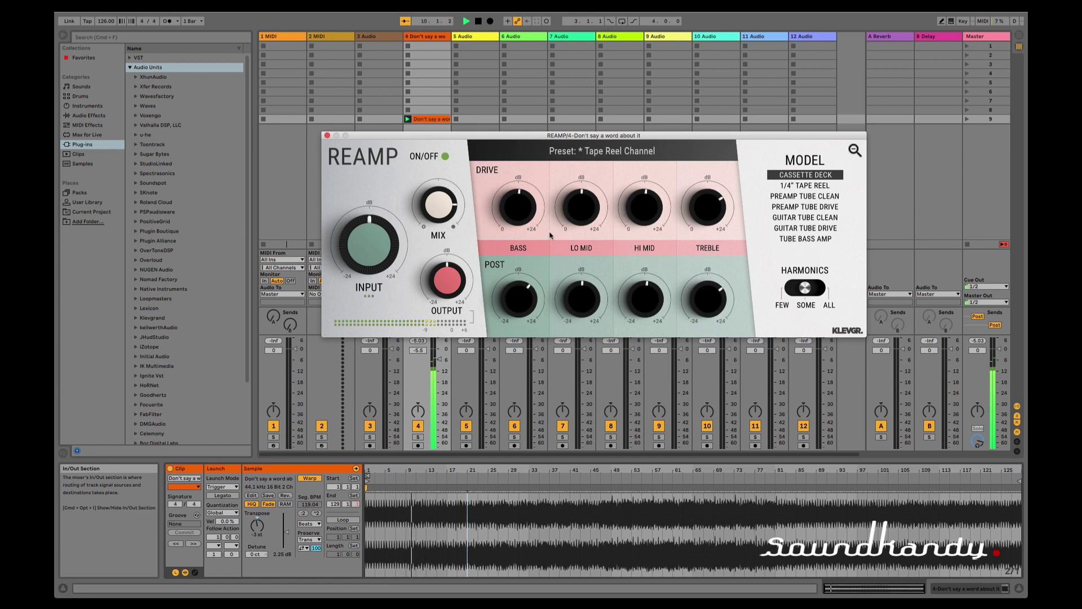
pyautogui.moveTo(510, 208)
pyautogui.mouseDown()
pyautogui.moveTo(510, 199)
pyautogui.moveTo(518, 247)
pyautogui.moveTo(521, 195)
pyautogui.moveTo(523, 216)
pyautogui.moveTo(574, 199)
pyautogui.mouseUp()
pyautogui.moveTo(580, 299); pyautogui.dragTo(574, 314)
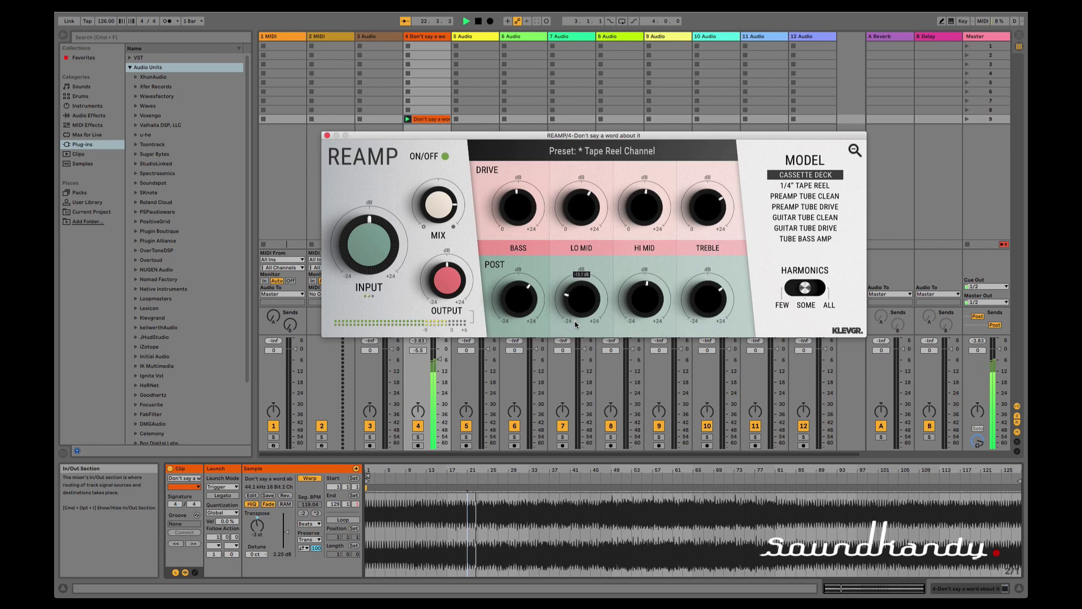
pyautogui.moveTo(576, 314); pyautogui.dragTo(582, 310)
pyautogui.moveTo(644, 205); pyautogui.dragTo(644, 198)
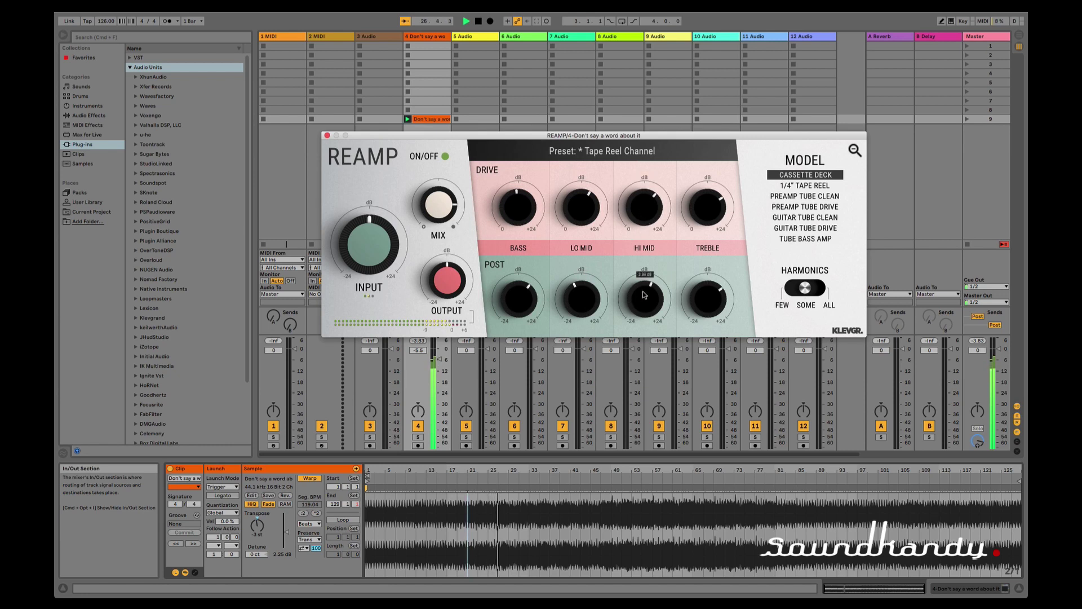
pyautogui.moveTo(644, 300); pyautogui.dragTo(646, 310)
pyautogui.click(445, 157)
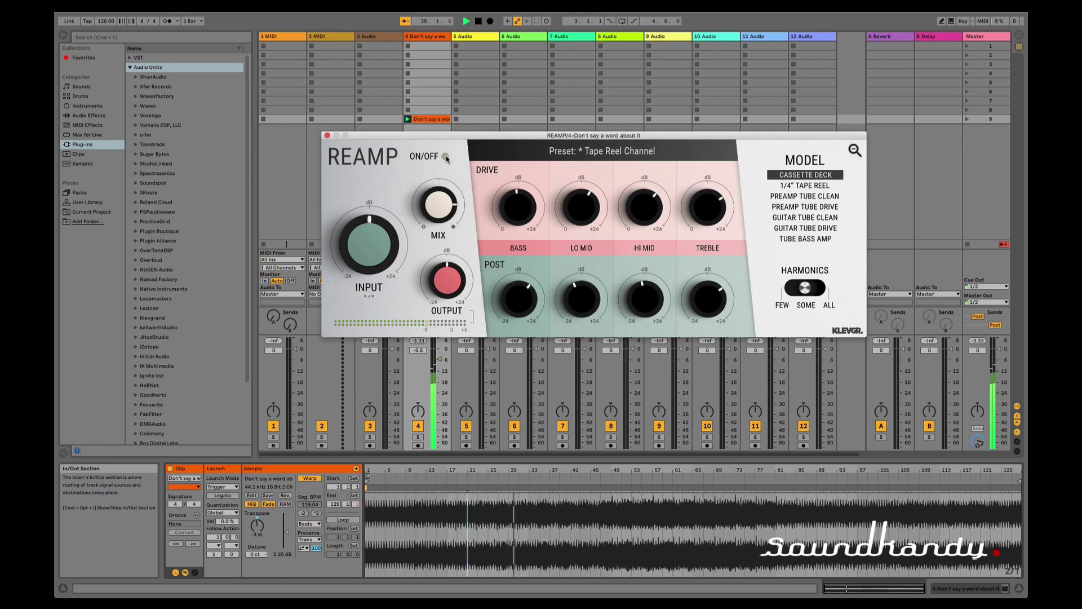
pyautogui.click(446, 157)
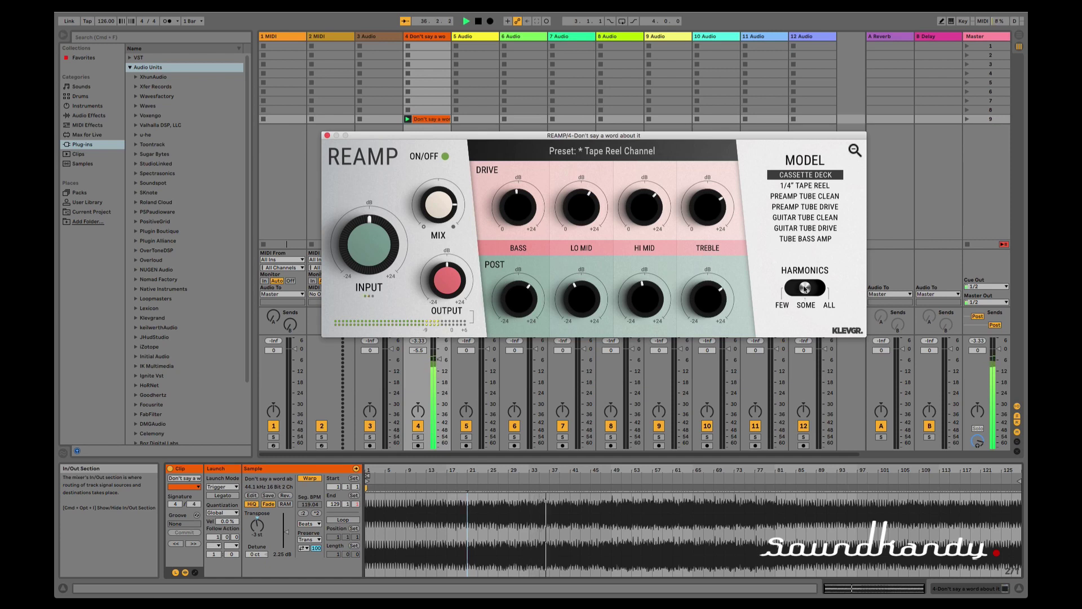
# - Audition Harmonics at All, Some, Few and Some, finishing on All
pyautogui.moveTo(805, 288); pyautogui.dragTo(818, 289)
pyautogui.click(806, 288)
pyautogui.click(791, 289)
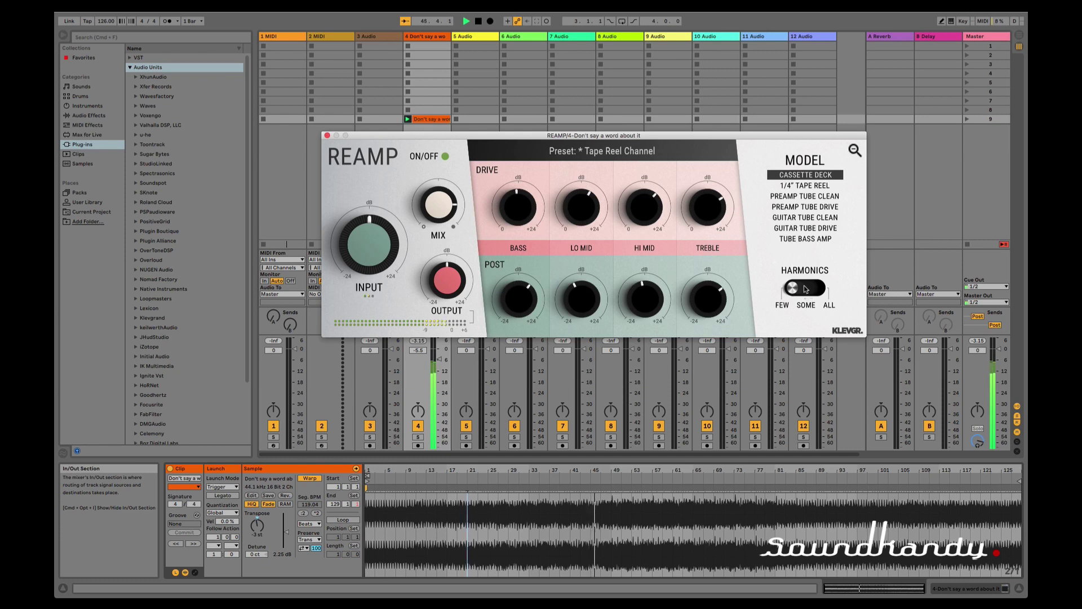
pyautogui.click(805, 289)
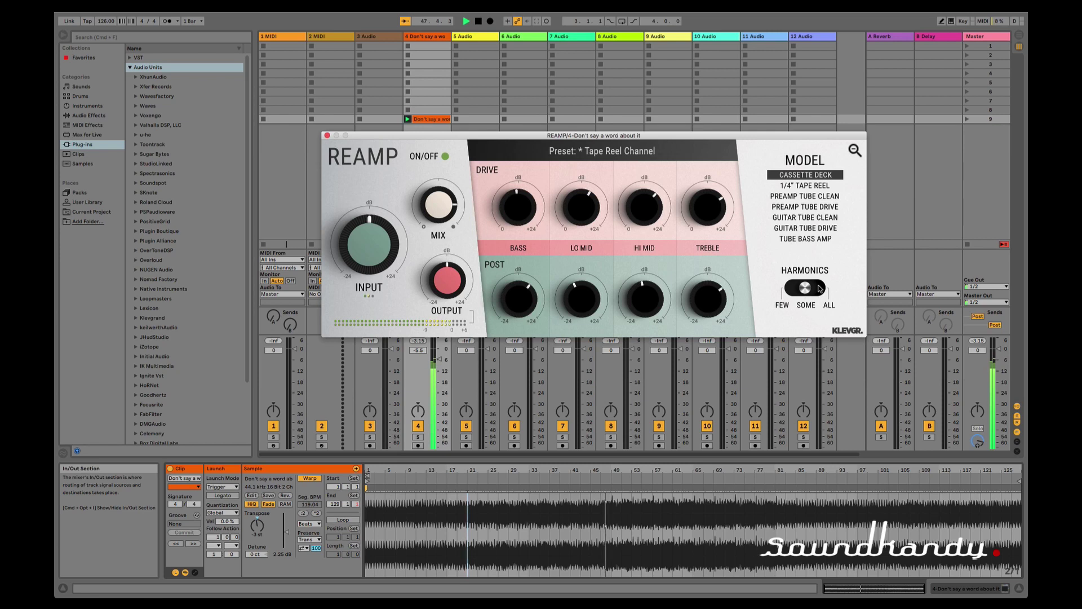
pyautogui.click(820, 289)
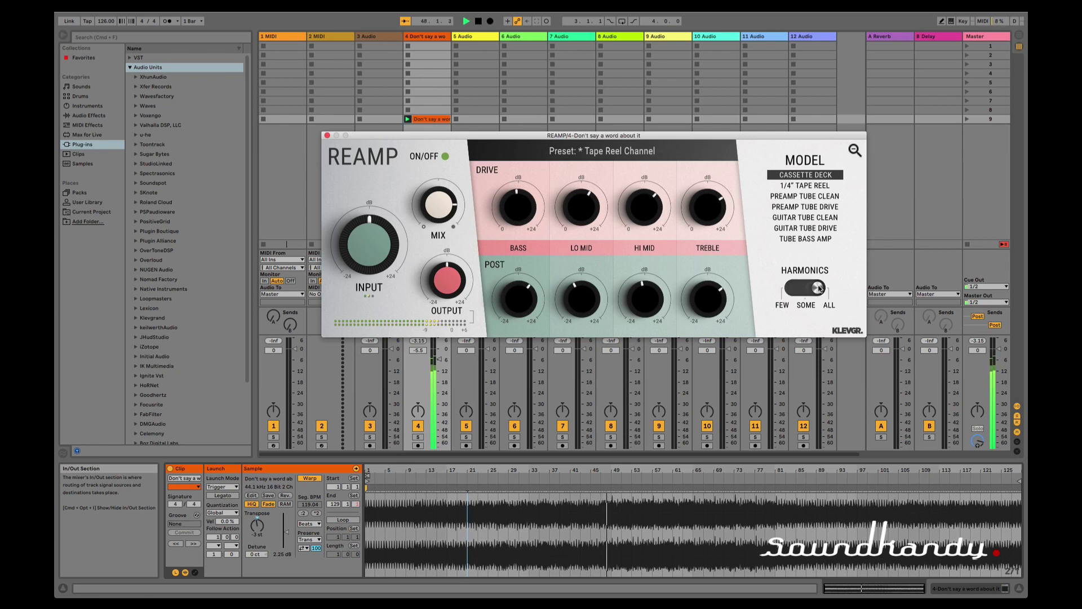
# - Try the 1/4" Tape Reel and Preamp Tube Clean models, lowering treble drive, post treble and input gain
pyautogui.click(821, 188)
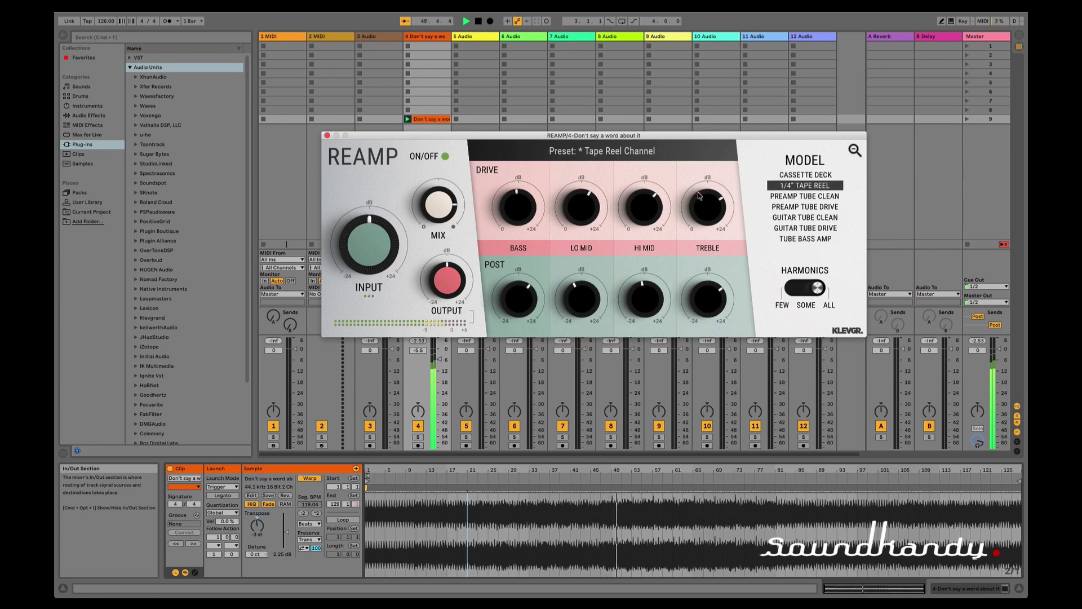
pyautogui.moveTo(704, 197); pyautogui.dragTo(709, 214)
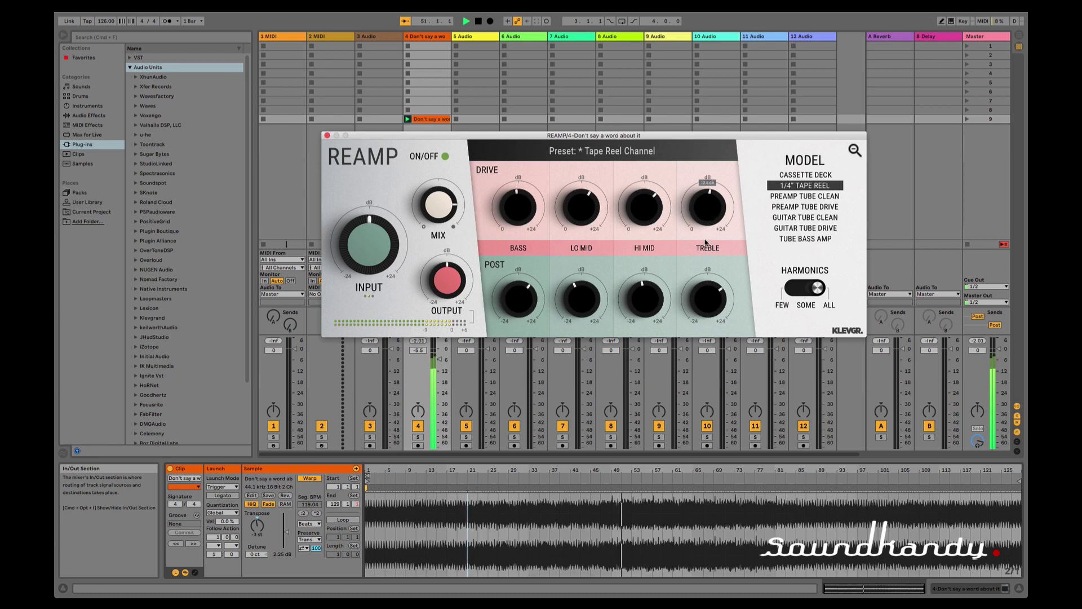
pyautogui.moveTo(710, 292); pyautogui.dragTo(709, 308)
pyautogui.moveTo(373, 239); pyautogui.dragTo(369, 242)
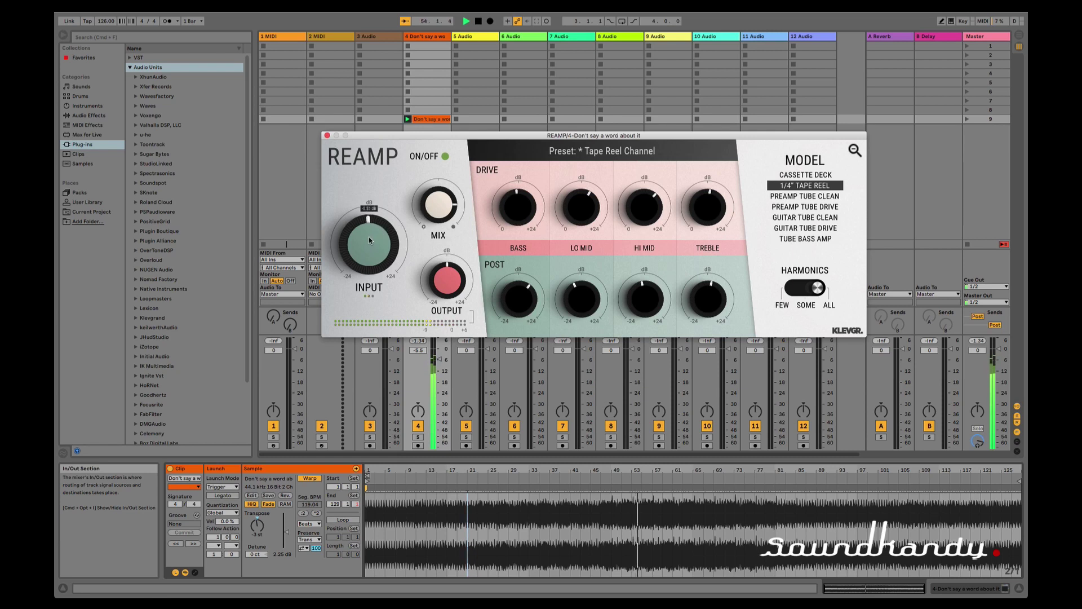
pyautogui.click(825, 196)
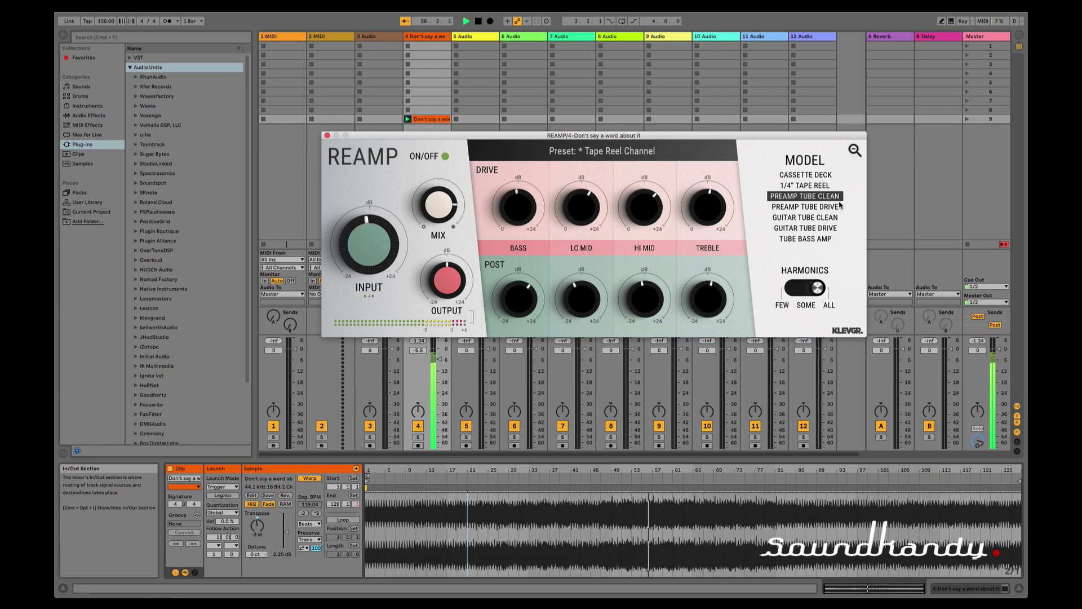
pyautogui.moveTo(363, 231); pyautogui.dragTo(360, 237)
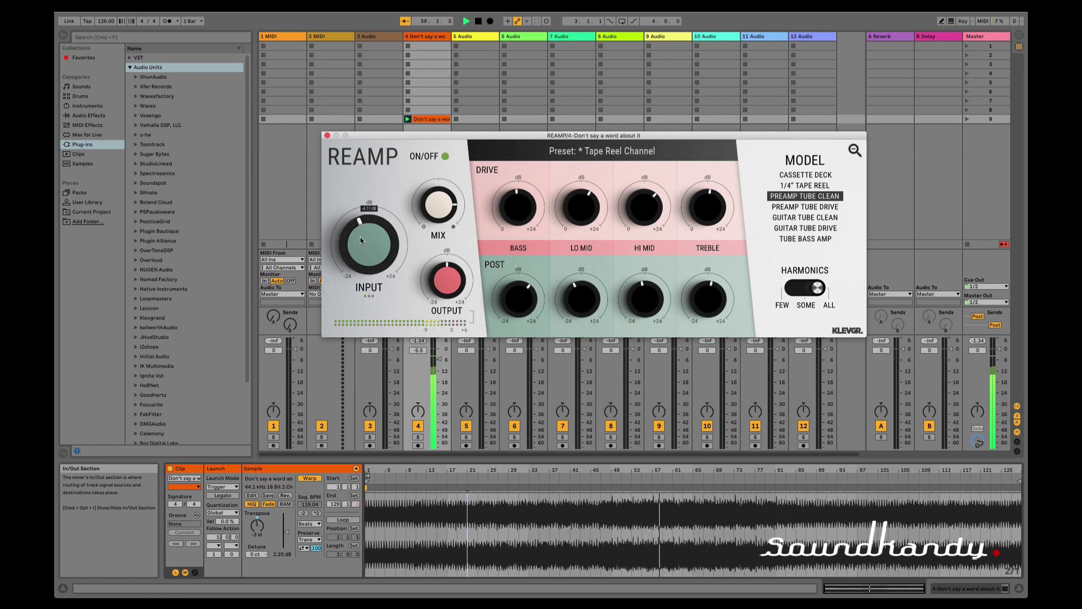
# - Try Preamp Tube Drive, Guitar Tube Clean and Guitar Tube Drive, adjusting post bass and treble drive
pyautogui.click(812, 207)
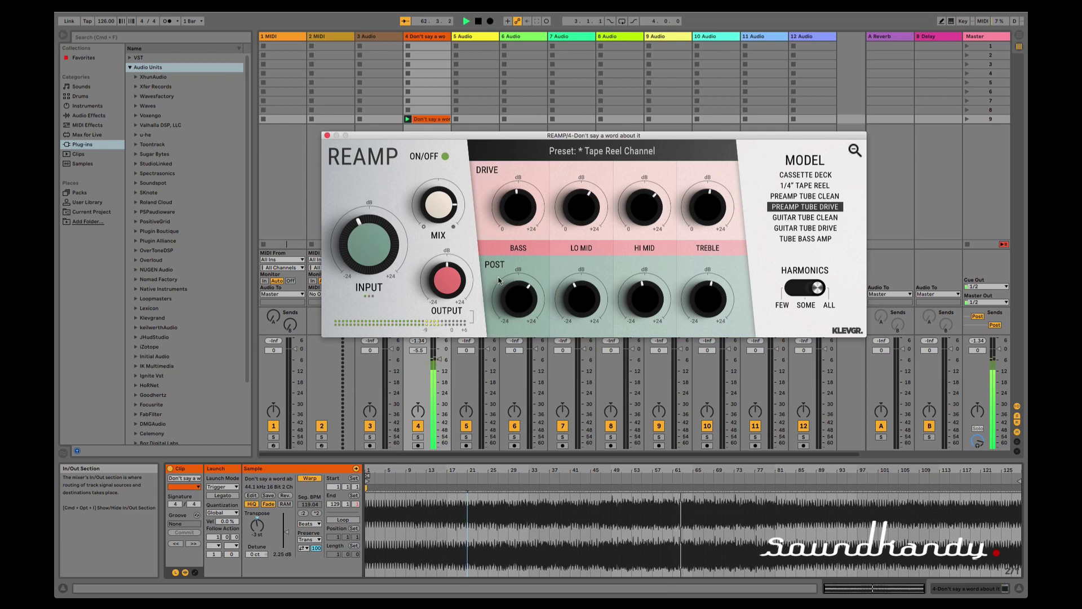
pyautogui.moveTo(516, 292); pyautogui.dragTo(521, 318)
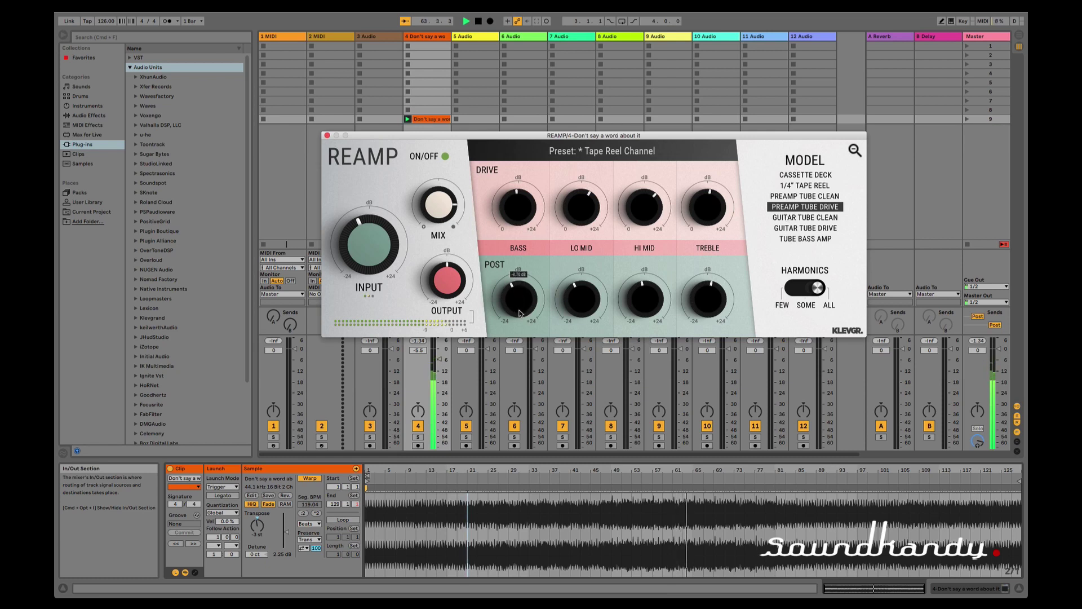
pyautogui.click(807, 217)
pyautogui.moveTo(508, 296); pyautogui.dragTo(511, 273)
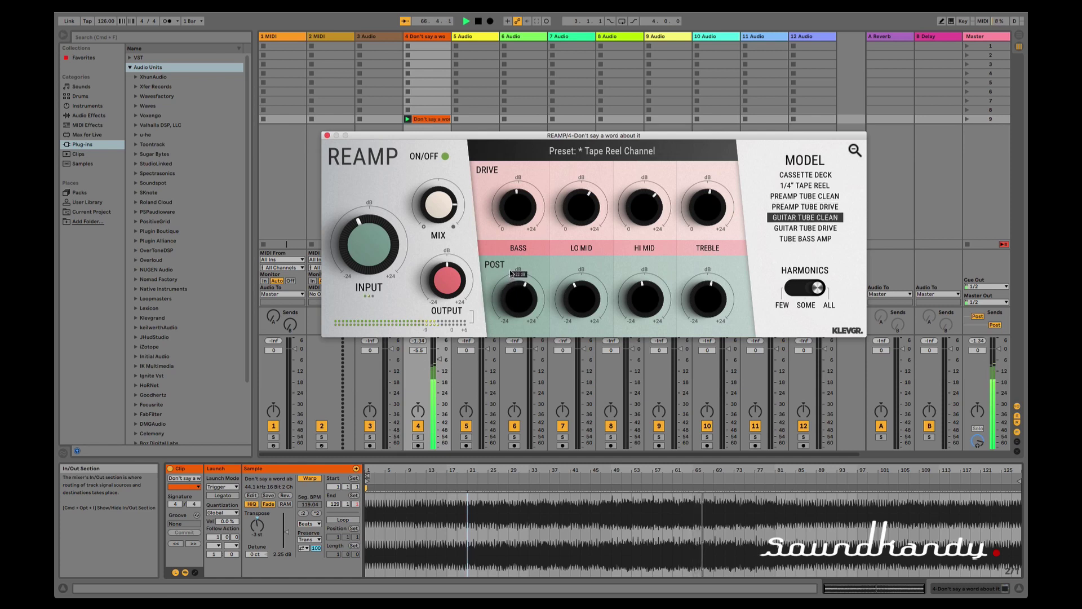
pyautogui.click(799, 229)
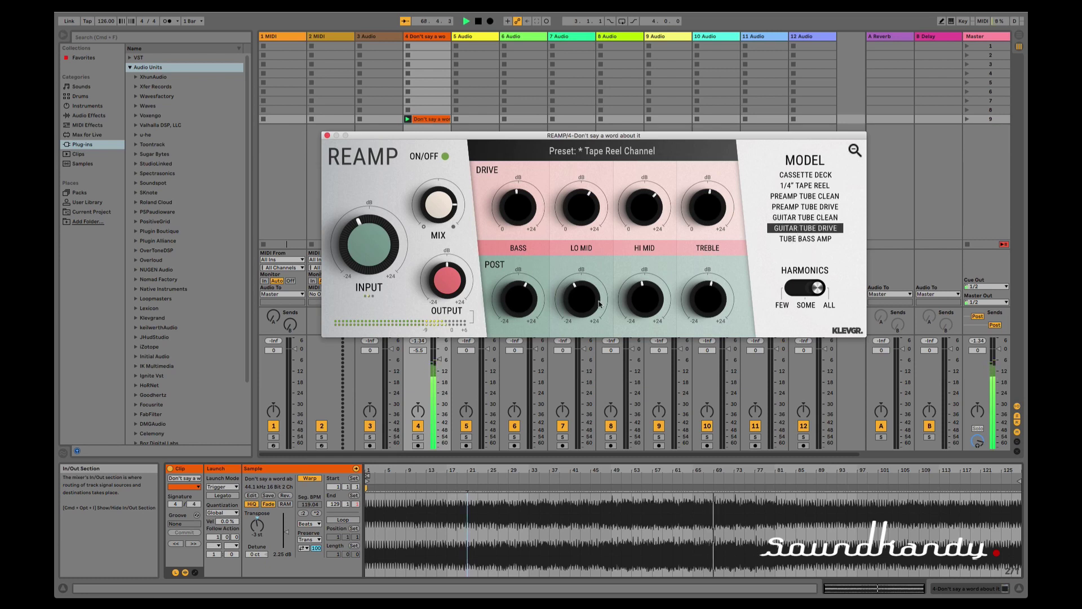
pyautogui.moveTo(708, 205)
pyautogui.moveTo(710, 202); pyautogui.dragTo(711, 290)
# - Cycle Tube Bass Amp, Cassette Deck, Tape Reel and Tube Clean, set Harmonics to Some, end on Preamp Tube Drive
pyautogui.click(806, 239)
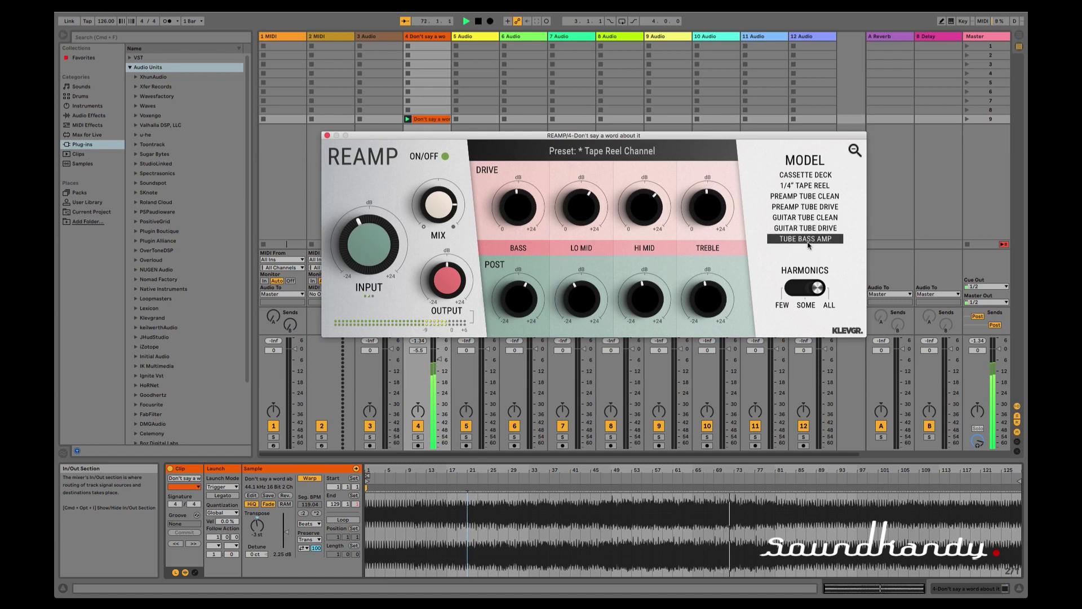
pyautogui.click(800, 176)
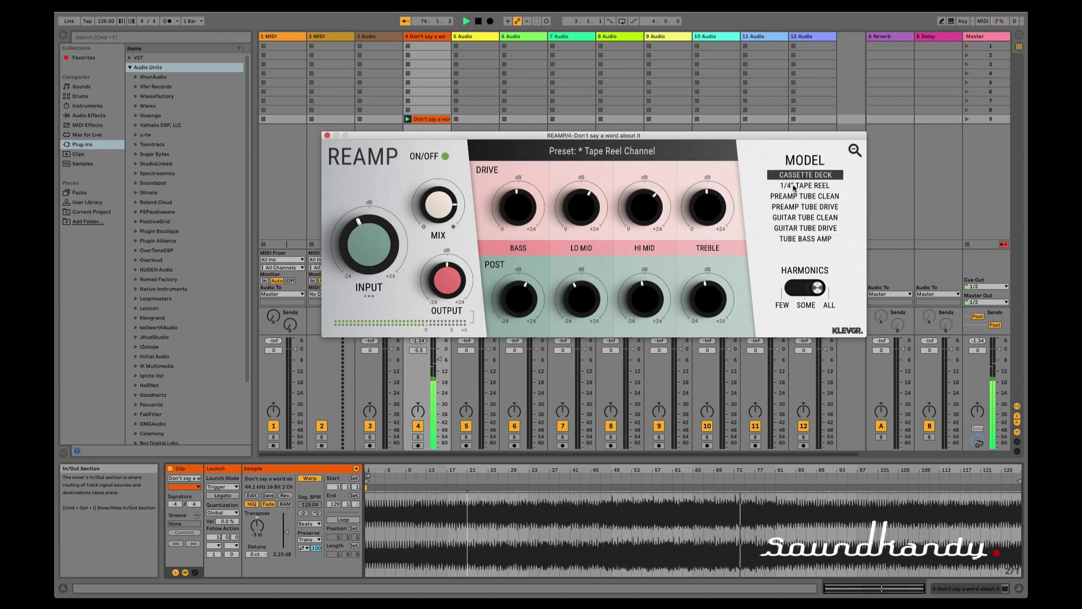
pyautogui.click(794, 187)
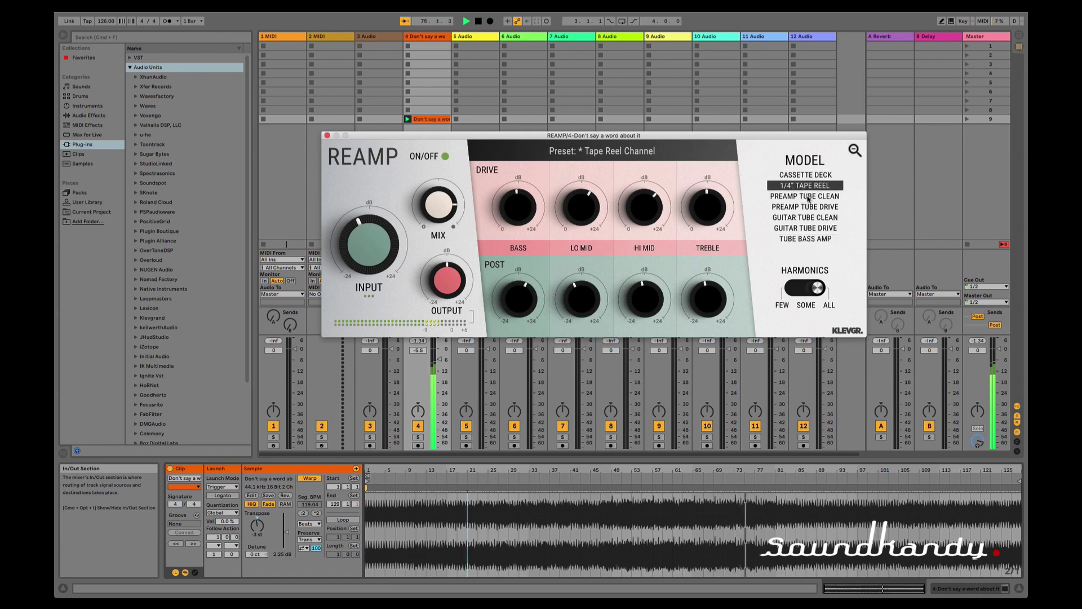
pyautogui.moveTo(725, 202); pyautogui.dragTo(725, 195)
pyautogui.click(801, 197)
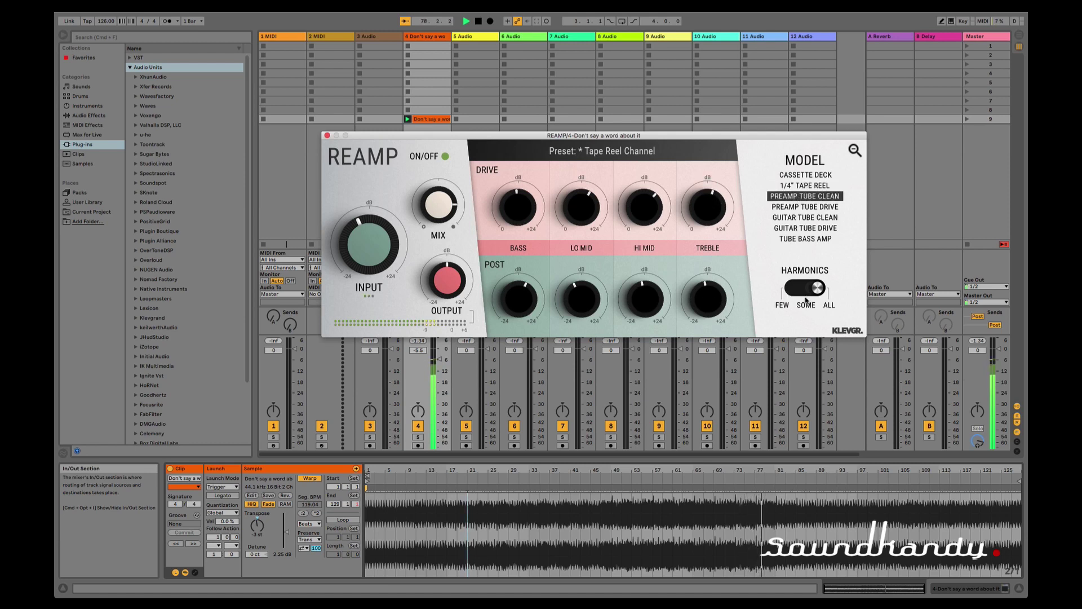
pyautogui.moveTo(818, 291); pyautogui.dragTo(805, 288)
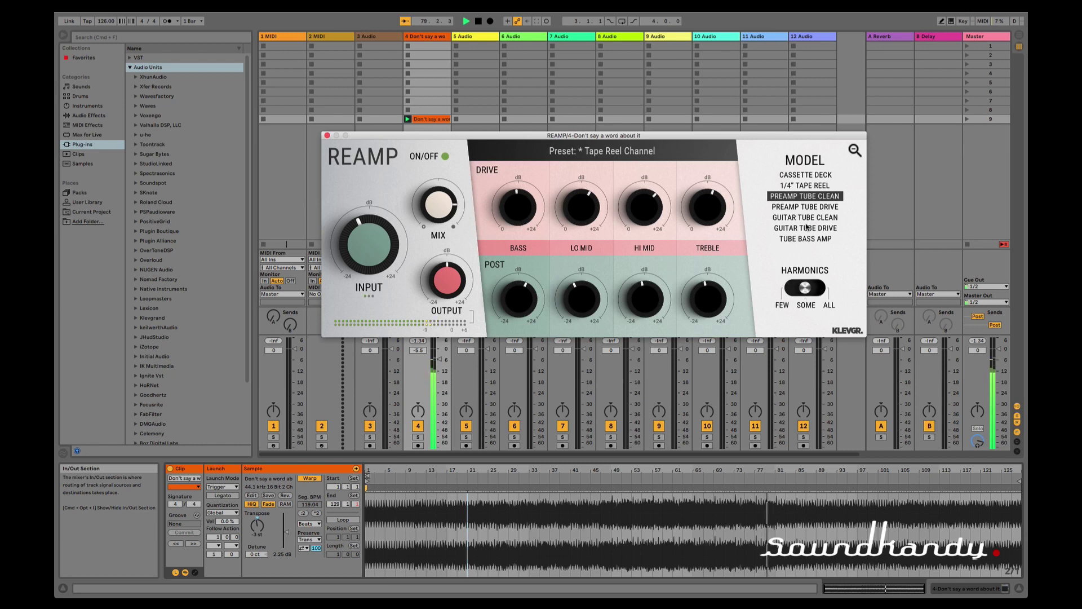
pyautogui.moveTo(713, 282); pyautogui.dragTo(713, 275)
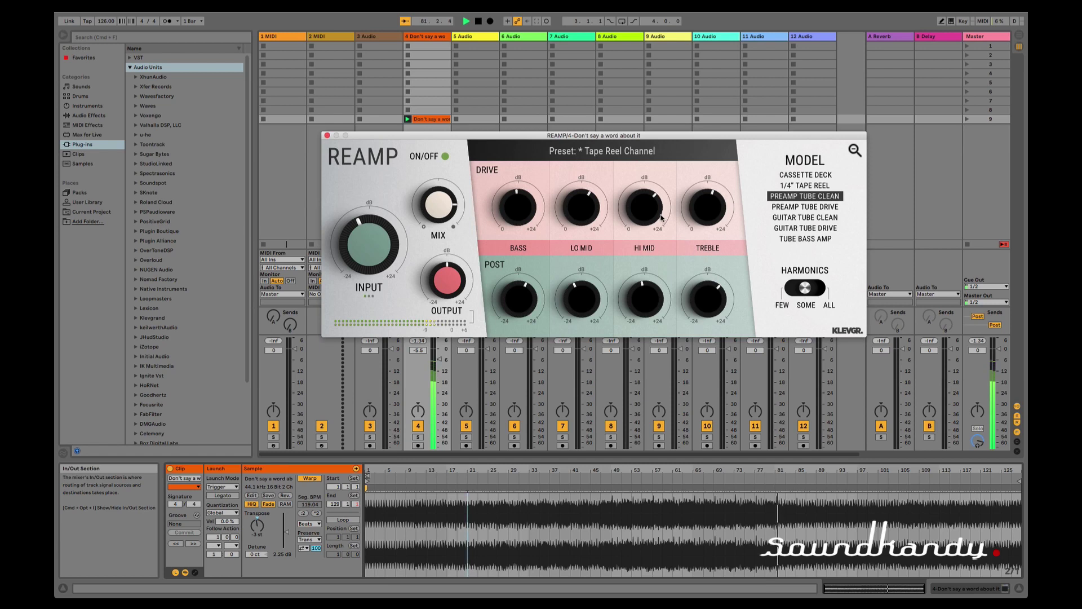
pyautogui.click(807, 208)
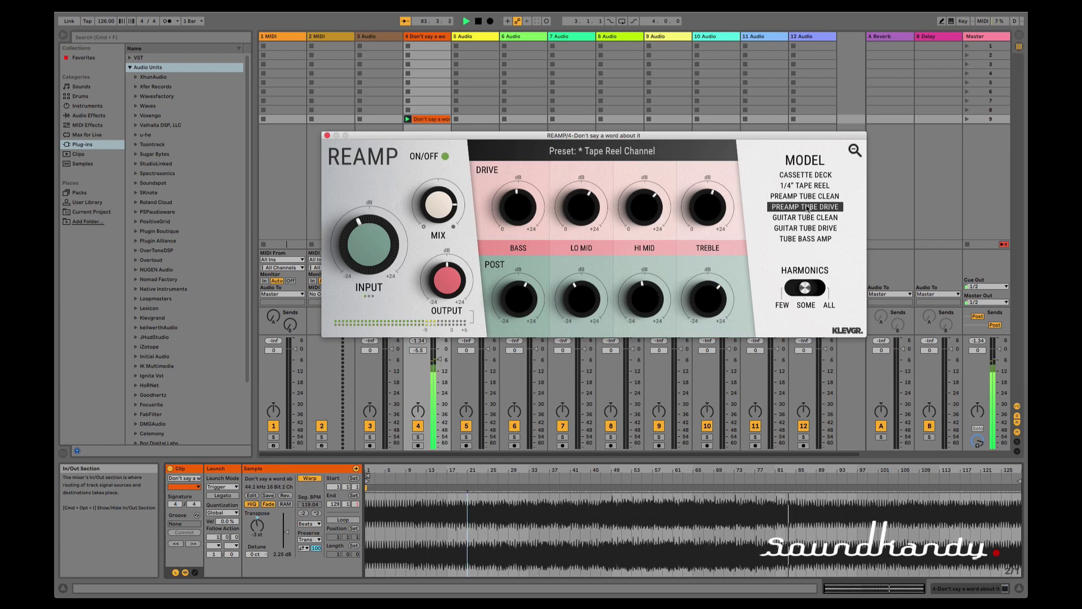
# - Stop playback, briefly try neighbouring models, return to Preamp Tube Drive, and lower the window slightly
pyautogui.press('space')
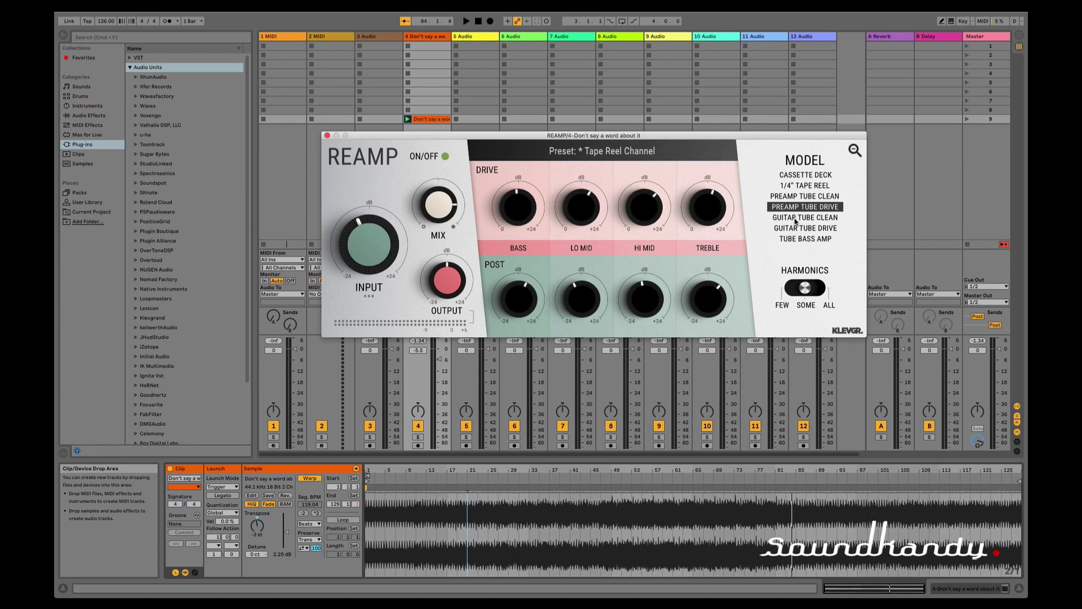
pyautogui.click(791, 220)
pyautogui.click(808, 195)
pyautogui.click(809, 187)
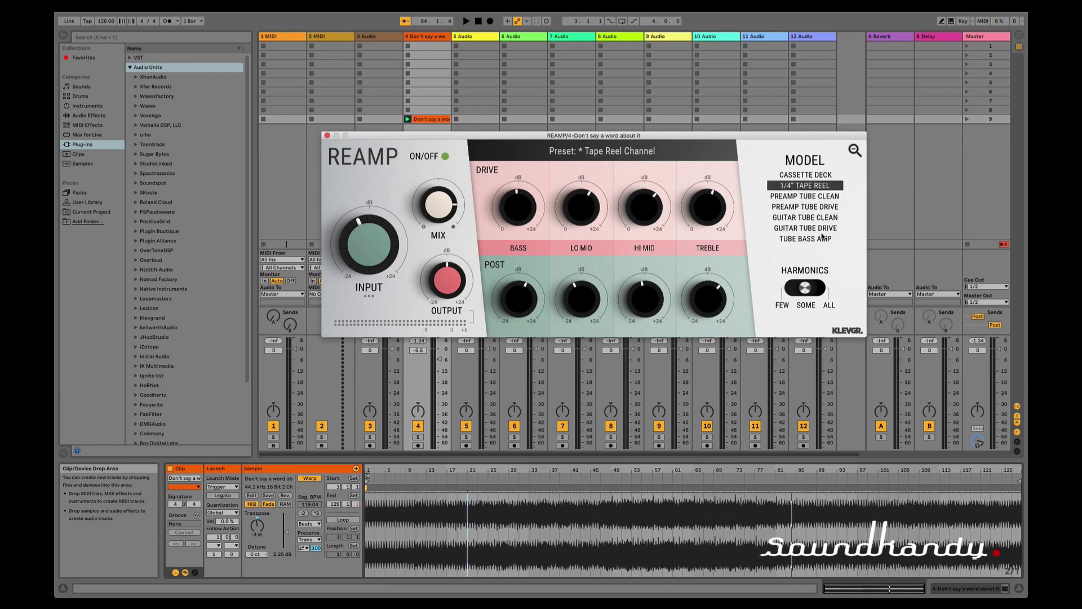
pyautogui.click(796, 207)
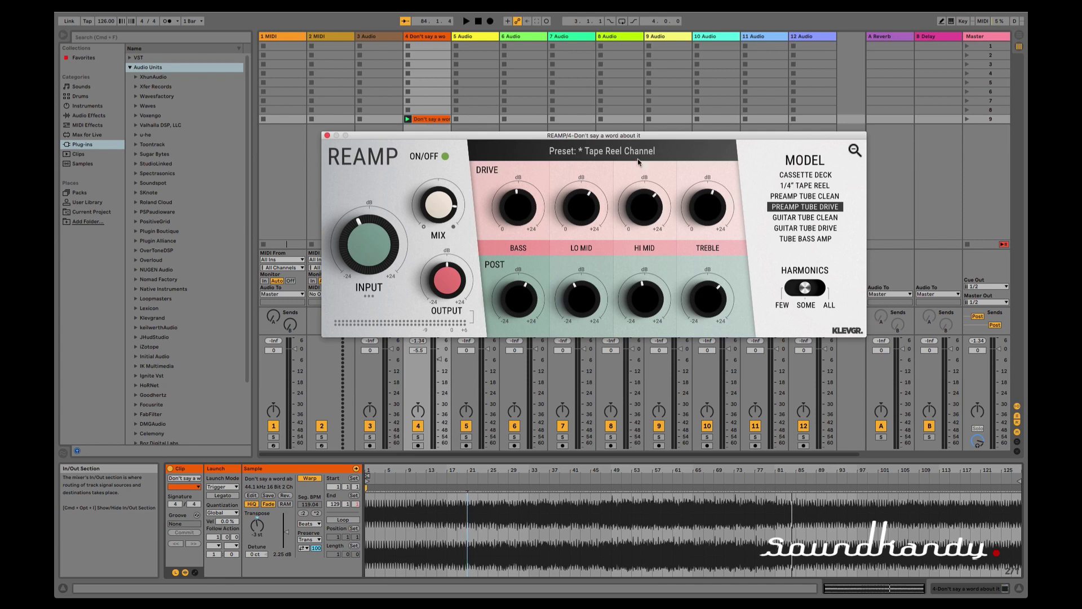
pyautogui.moveTo(655, 135); pyautogui.dragTo(655, 145)
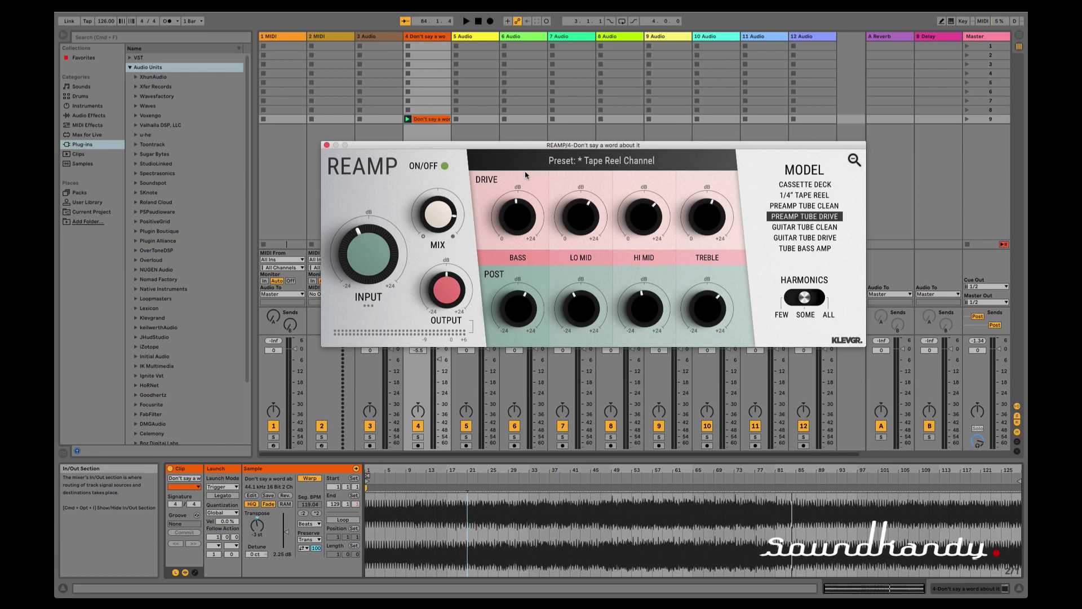
# - Audition BUS / MASTER presets Normal Cassette, Cheap Cassette, Cassette Bass Boost and Pro Tape Reel
pyautogui.click(604, 161)
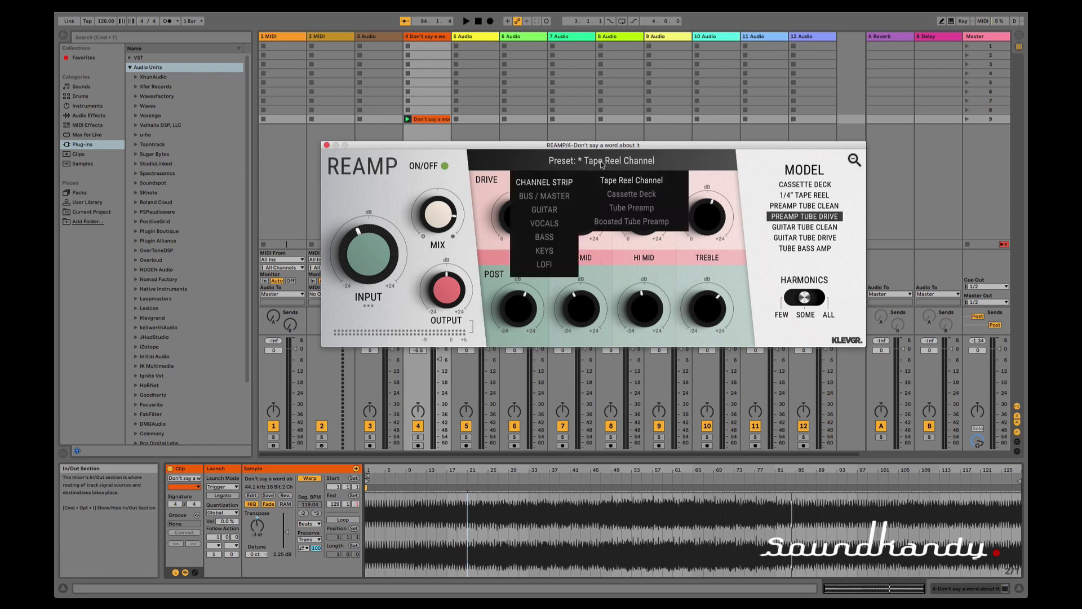
pyautogui.click(545, 196)
pyautogui.click(630, 199)
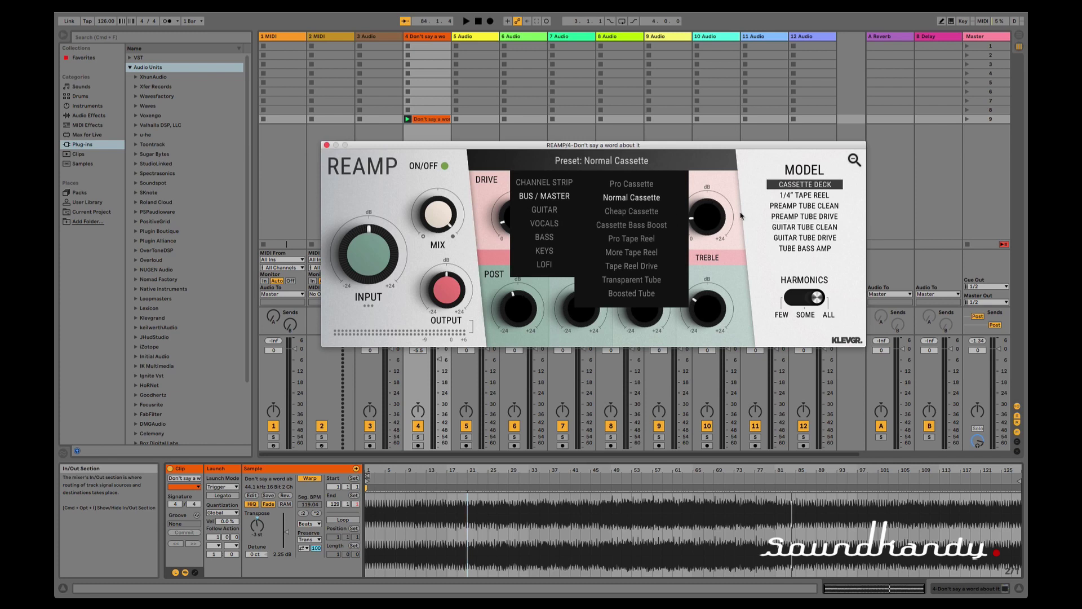
pyautogui.click(632, 212)
pyautogui.click(631, 225)
pyautogui.click(630, 239)
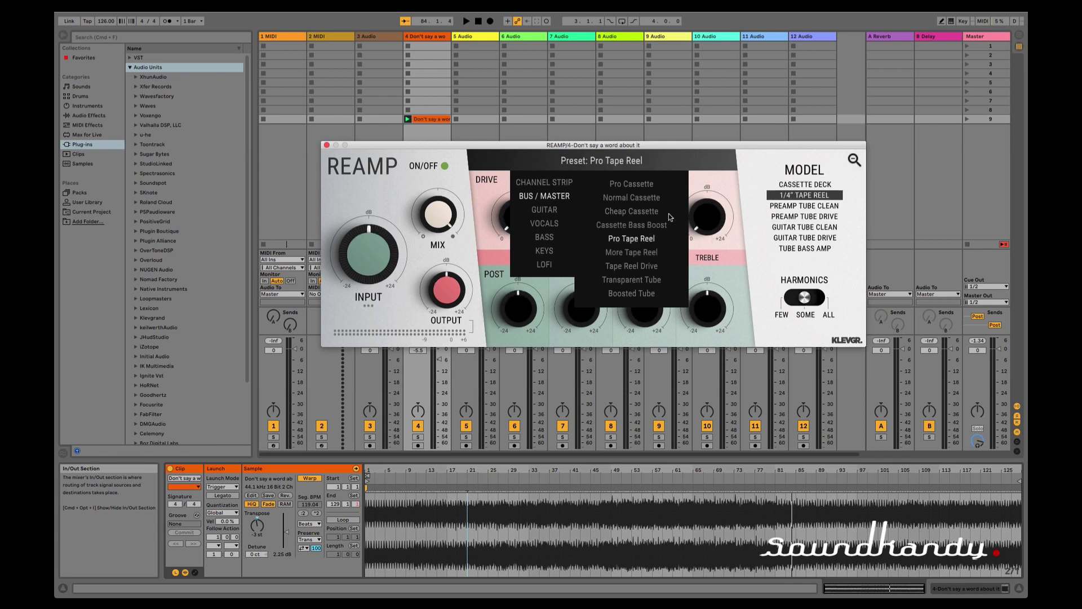
pyautogui.moveTo(544, 208)
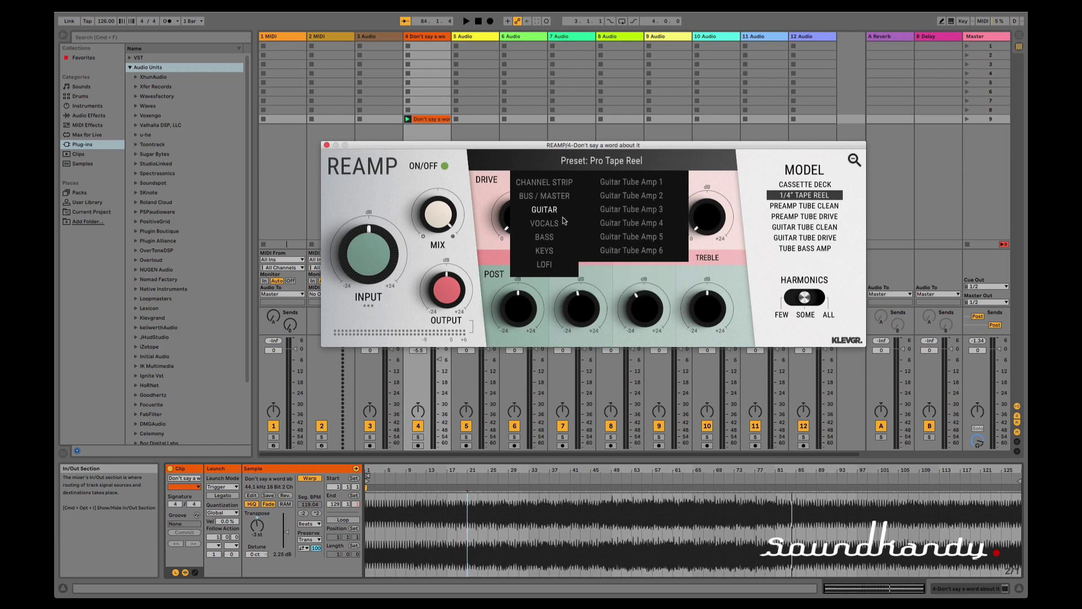
# - Audition the Guitar Tube Amp presets 1 through 6
pyautogui.click(623, 185)
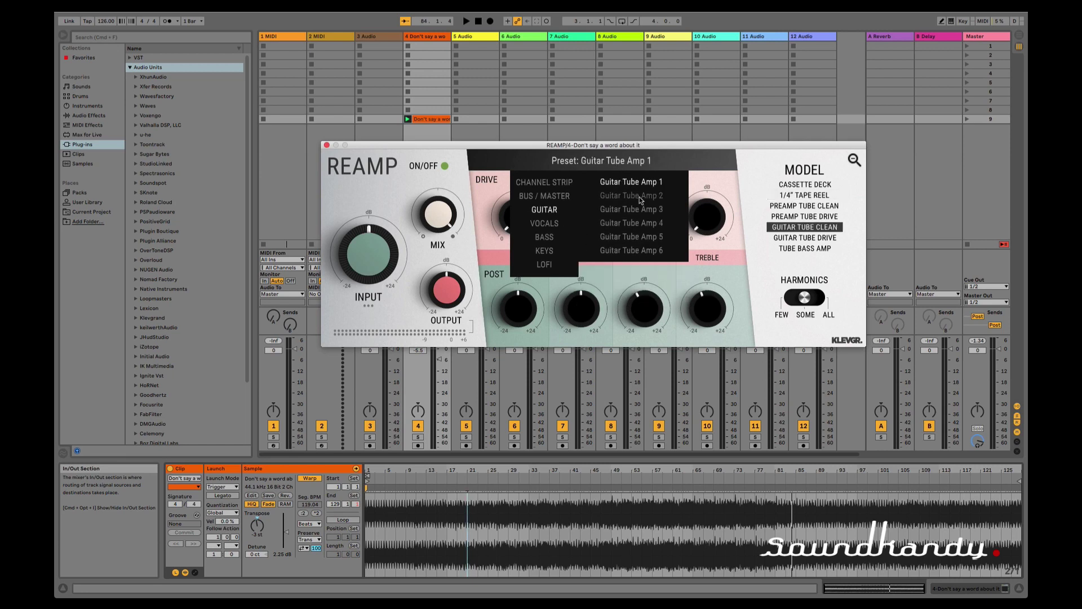
pyautogui.click(639, 197)
pyautogui.click(639, 224)
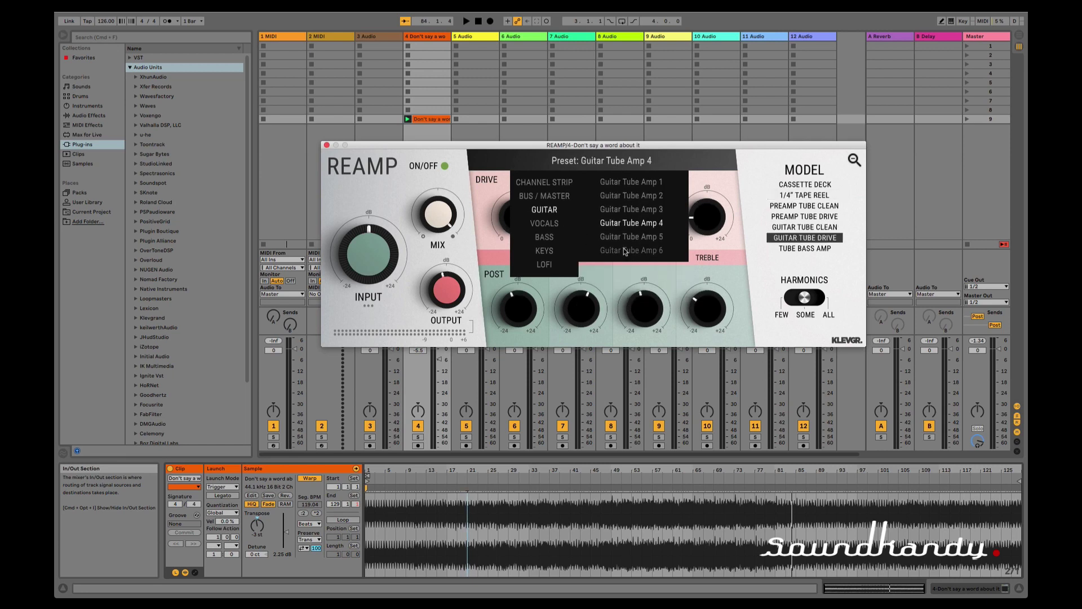
pyautogui.click(628, 237)
pyautogui.click(630, 250)
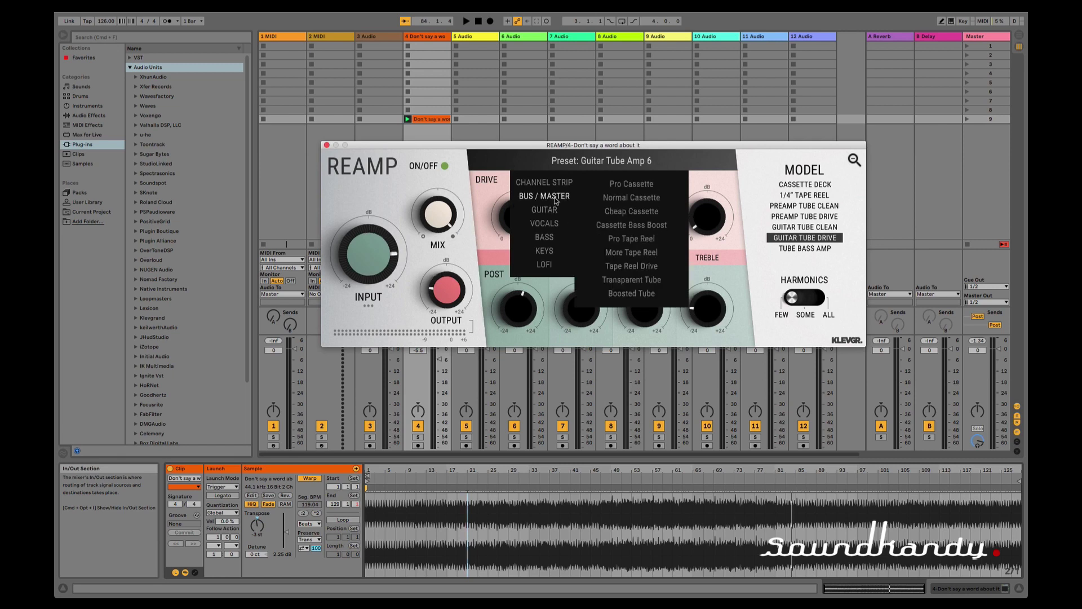
# - Go back to the bus presets, trying Pro Cassette, Normal Cassette and Cheap Cassette
pyautogui.click(624, 185)
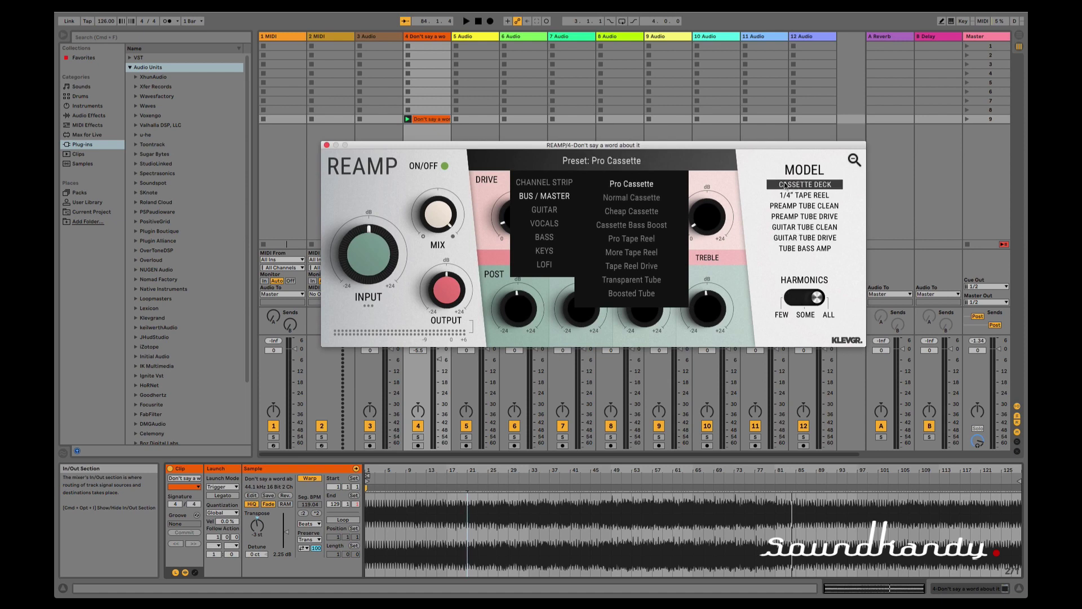
pyautogui.click(653, 199)
pyautogui.click(655, 215)
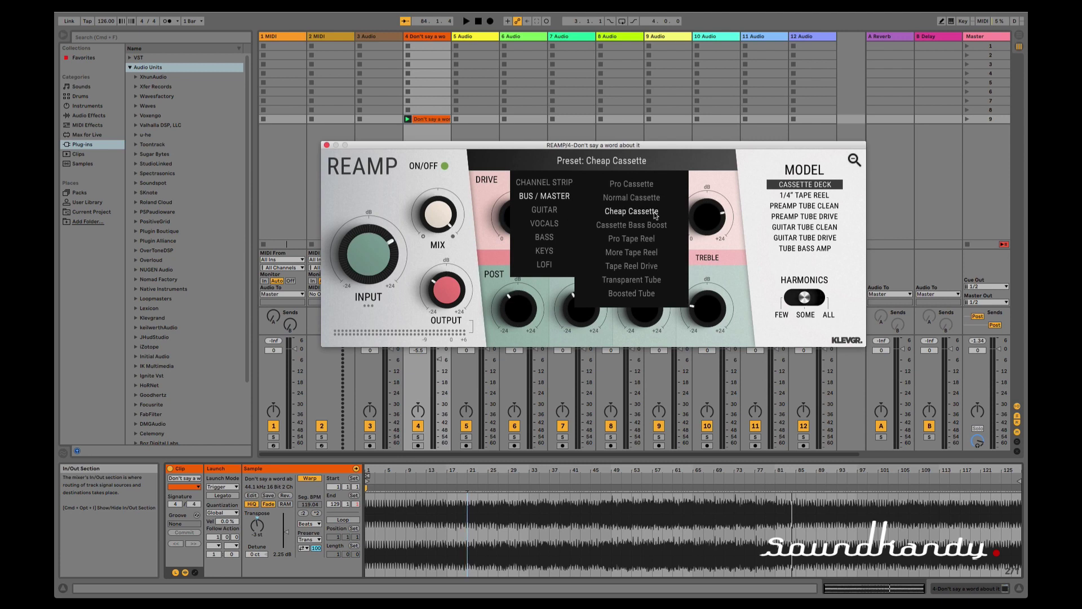
pyautogui.click(636, 185)
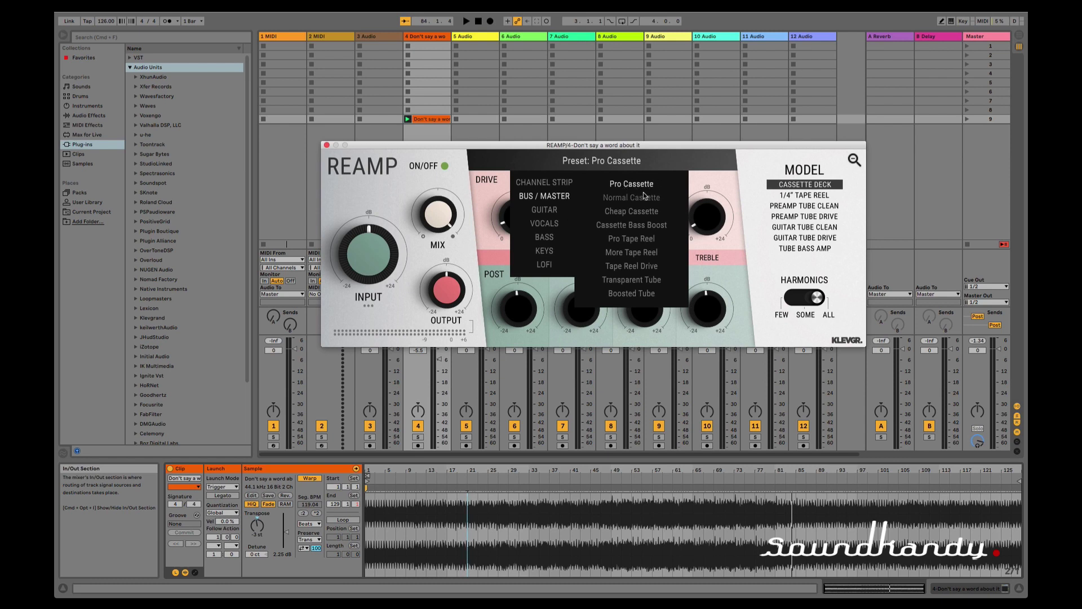
# - Try Pro Tape Reel and Tape Reel Drive, then load More Tape Reel and close the list
pyautogui.click(645, 197)
pyautogui.click(644, 227)
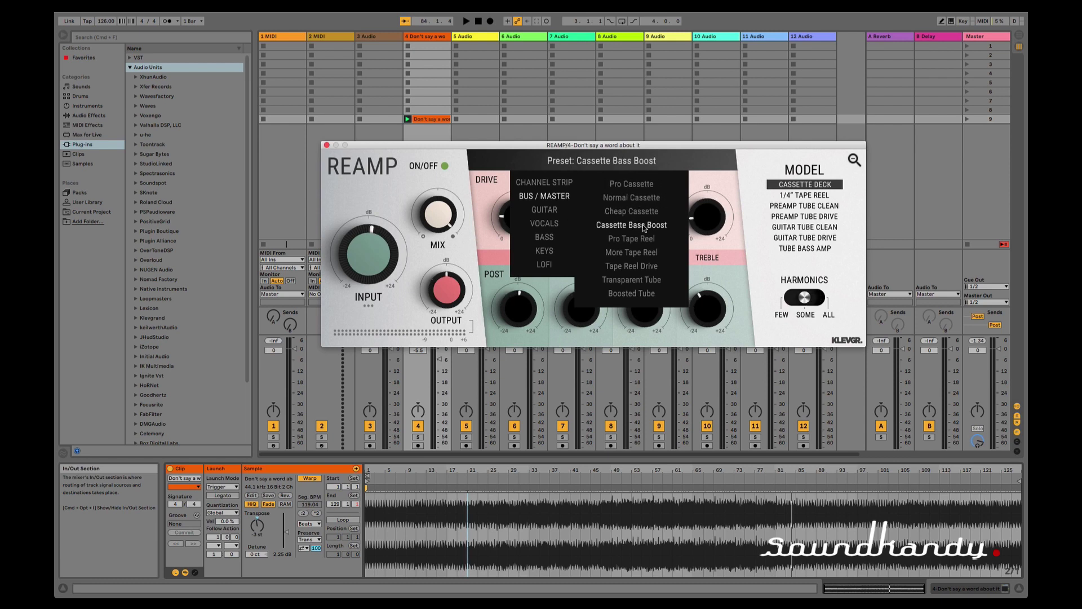
pyautogui.click(637, 252)
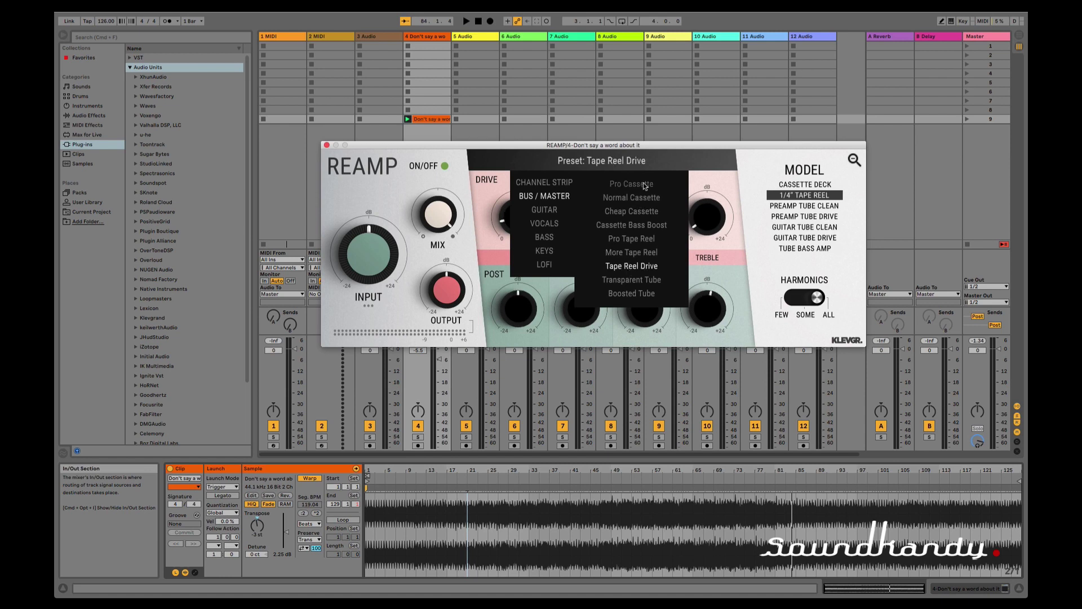
pyautogui.click(645, 184)
pyautogui.click(648, 252)
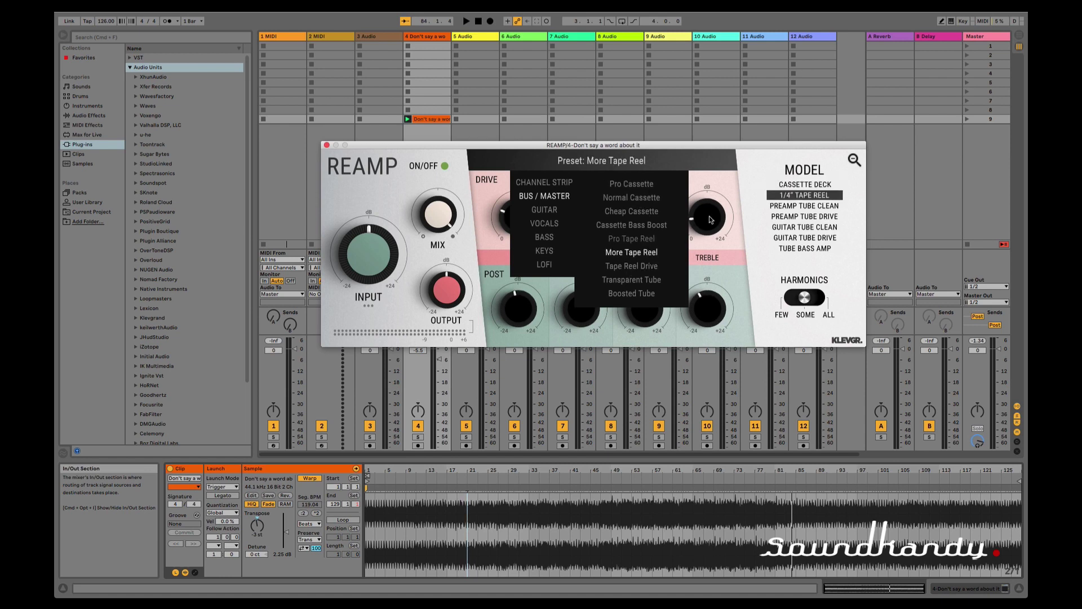
pyautogui.click(733, 163)
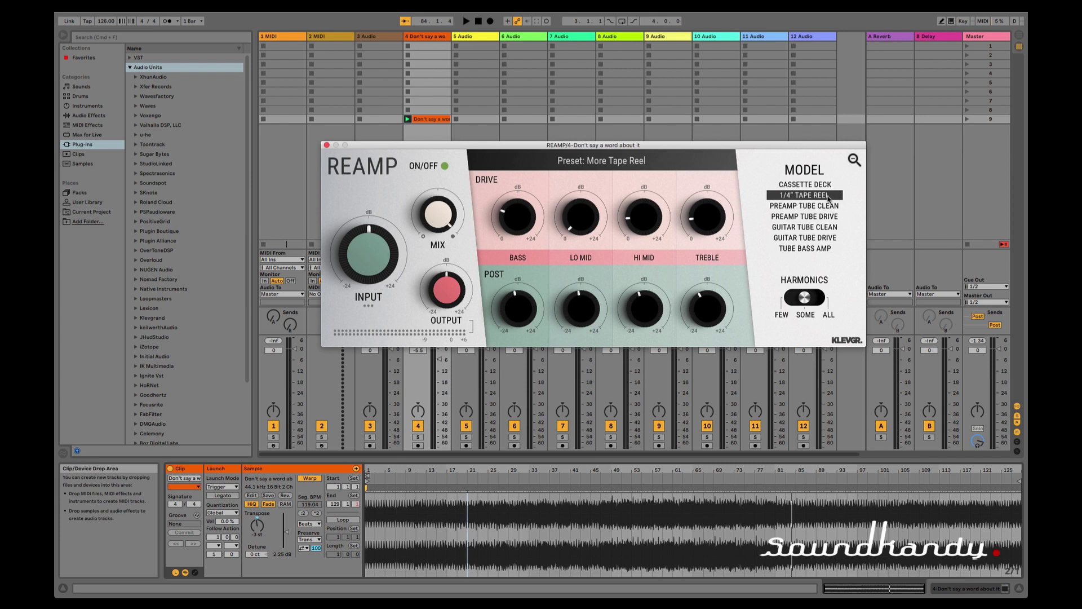
pyautogui.press('space')
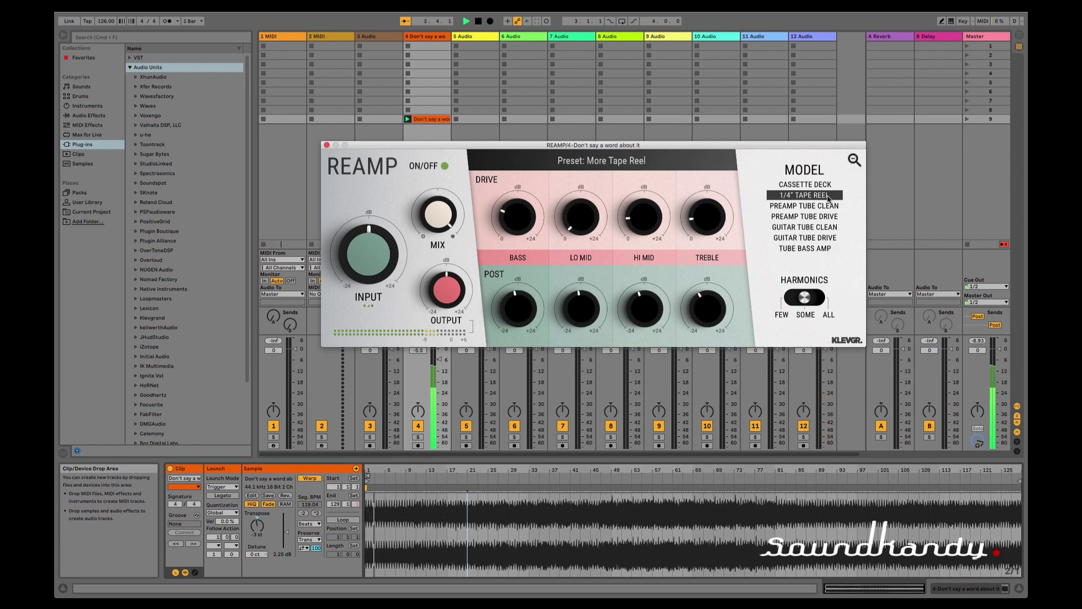
pyautogui.press('space')
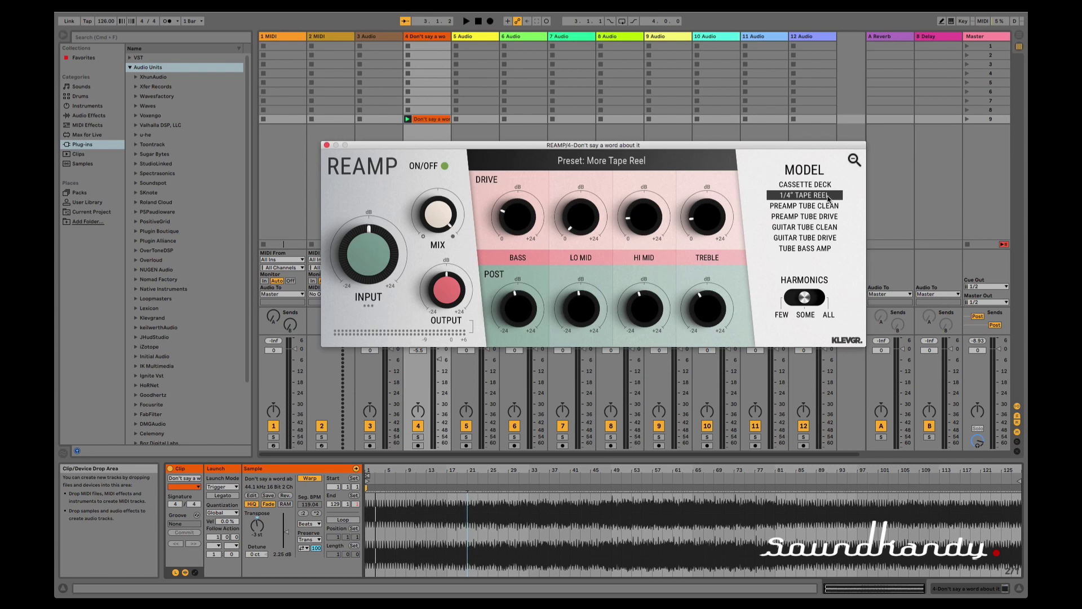
# - Browse the LOFI preset list, then shrink the Reamp window, keeping More Tape Reel
pyautogui.click(596, 161)
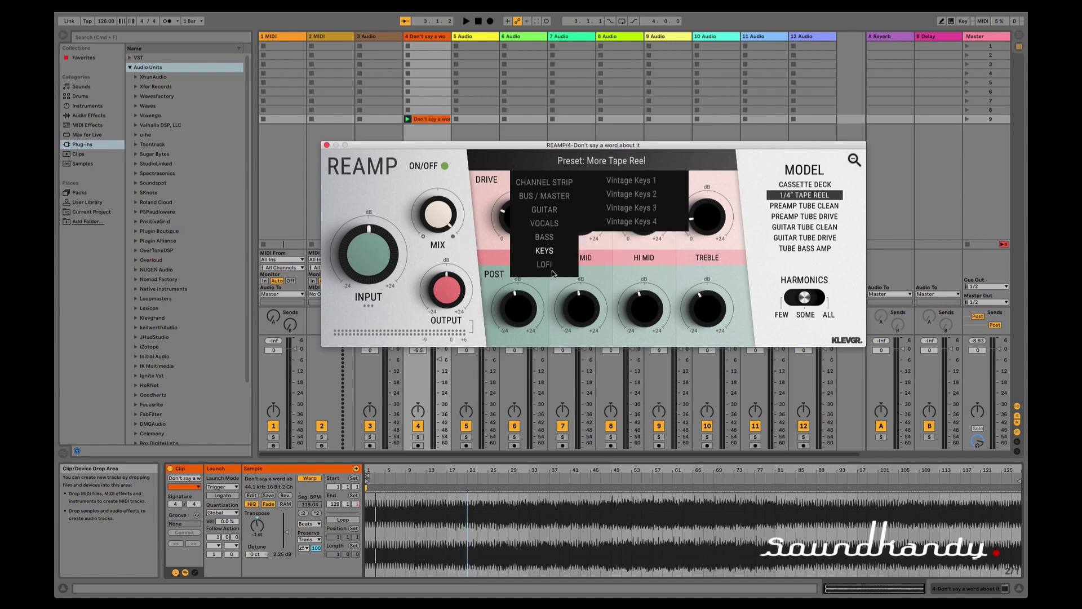
pyautogui.moveTo(545, 264)
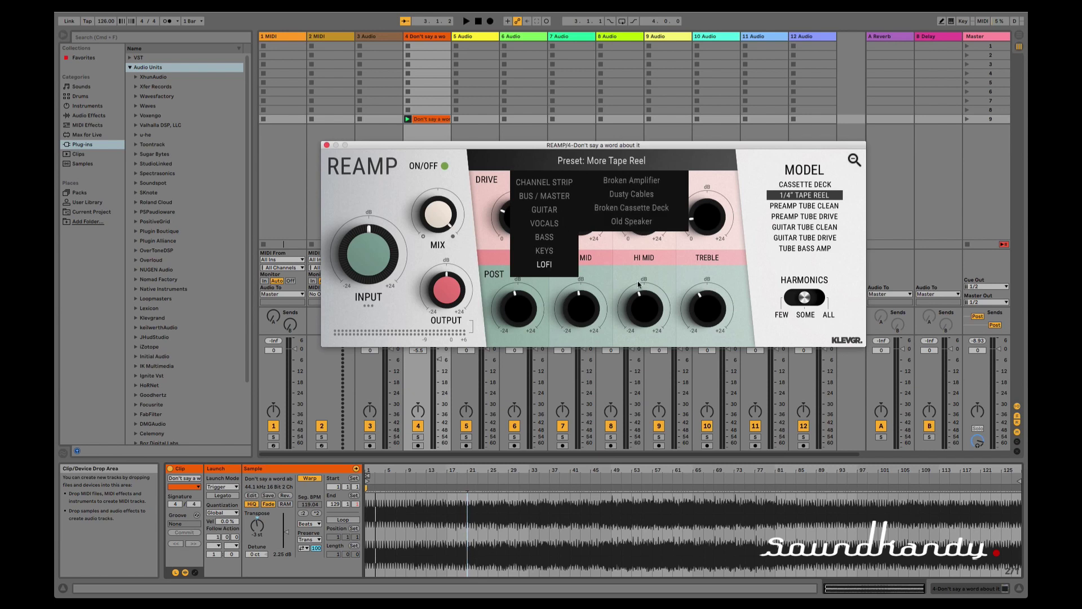
pyautogui.click(769, 265)
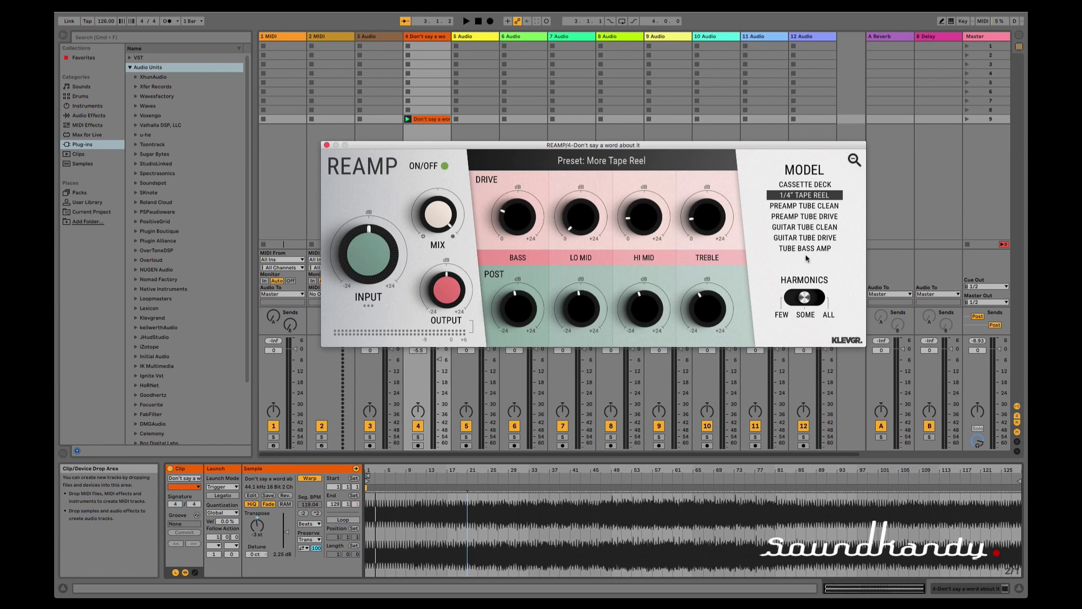
pyautogui.click(854, 159)
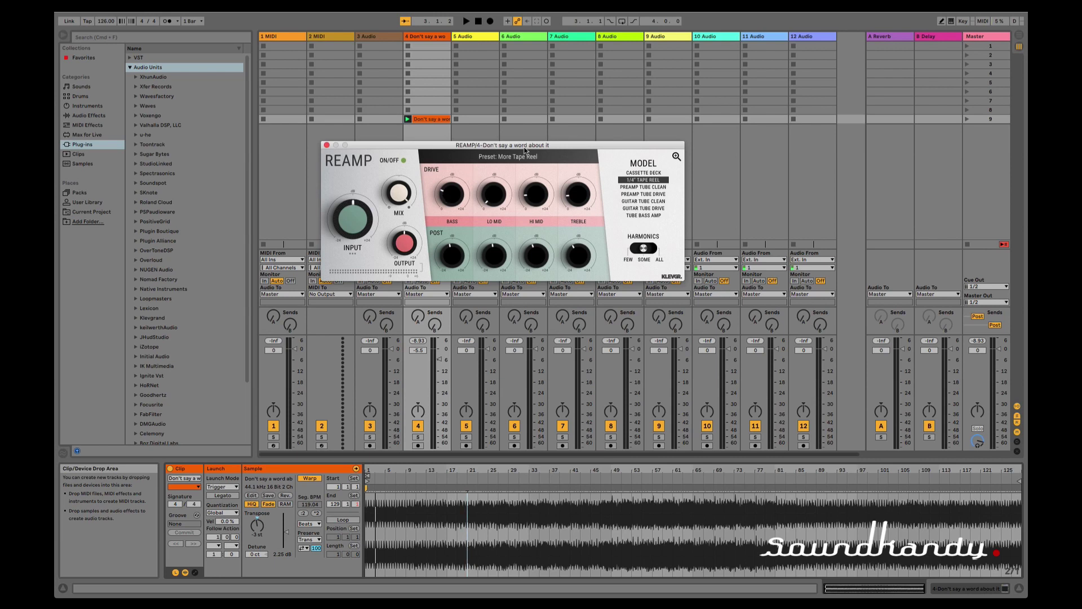
# - Enlarge the Reamp window, shift it left, then shrink it back to small
pyautogui.moveTo(526, 146); pyautogui.dragTo(574, 167)
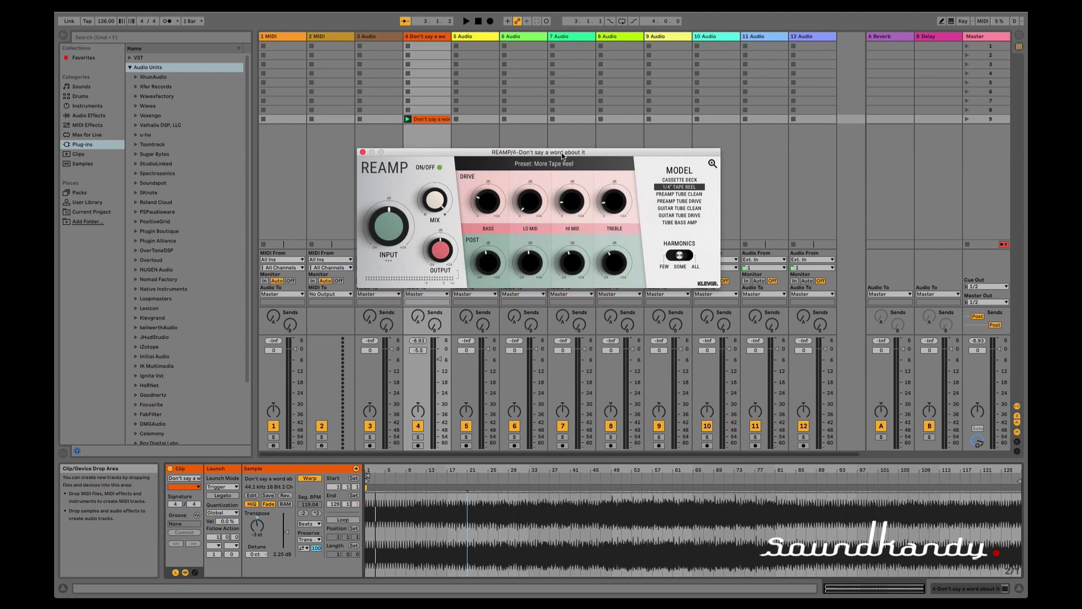
pyautogui.click(713, 164)
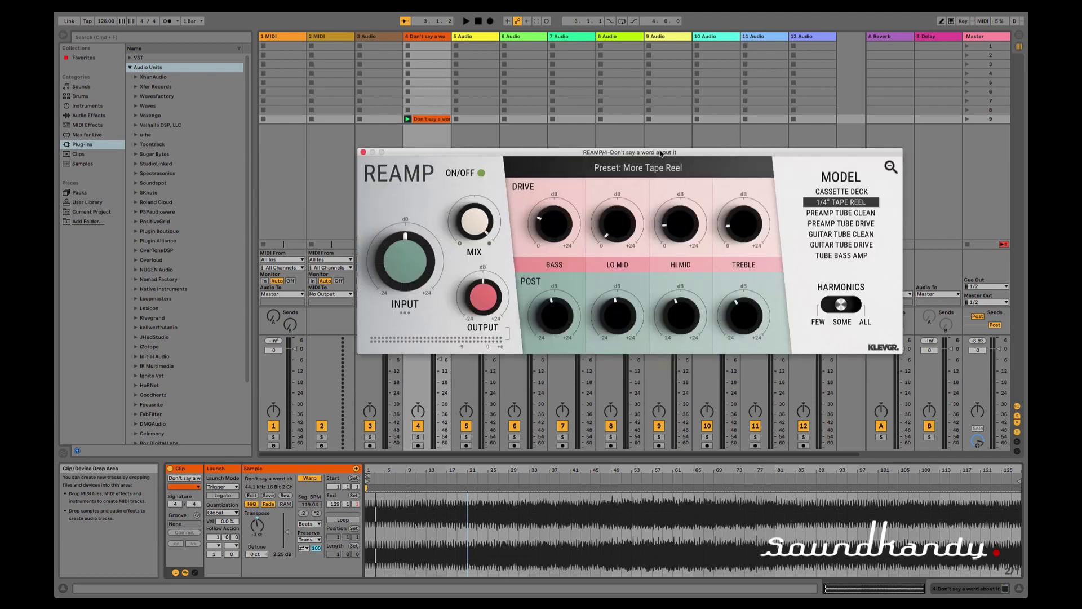
pyautogui.moveTo(698, 152); pyautogui.dragTo(643, 146)
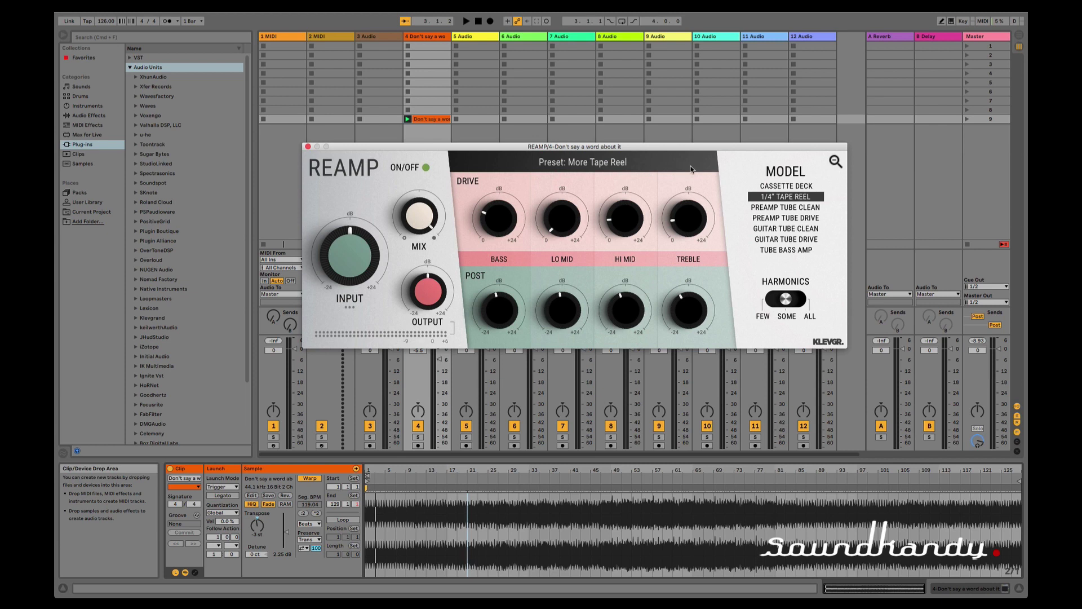
pyautogui.click(835, 161)
# - Scale Reamp to about 150% and back, leaving the small window over the mixer
pyautogui.moveTo(656, 150)
pyautogui.mouseDown()
pyautogui.moveTo(551, 90)
pyautogui.moveTo(498, 92)
pyautogui.mouseUp()
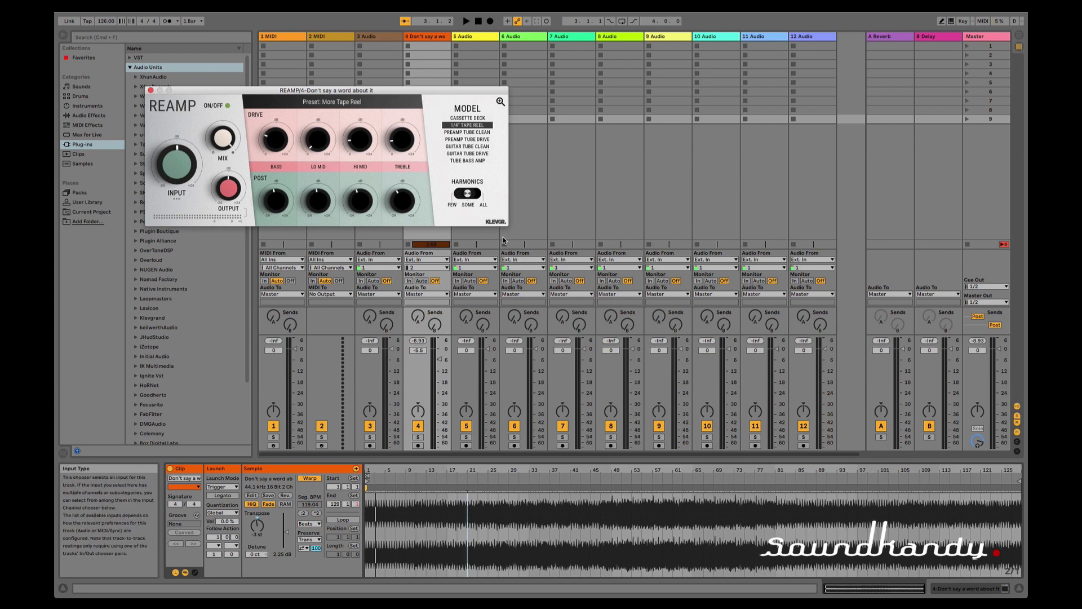
pyautogui.click(500, 102)
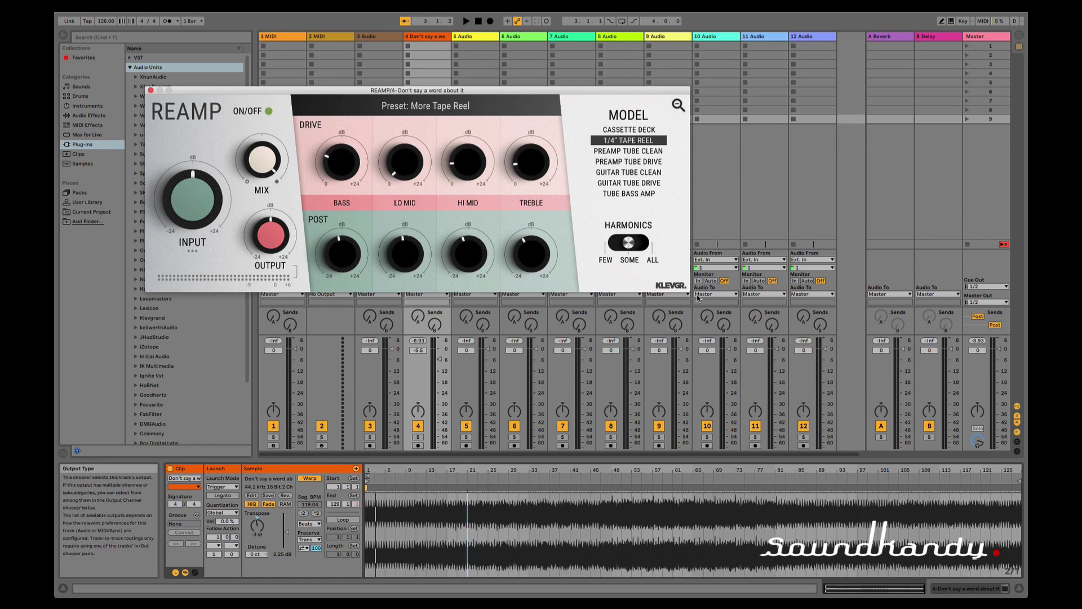
pyautogui.click(678, 106)
pyautogui.moveTo(449, 91)
pyautogui.mouseDown()
pyautogui.moveTo(380, 64)
pyautogui.moveTo(691, 144)
pyautogui.mouseUp()
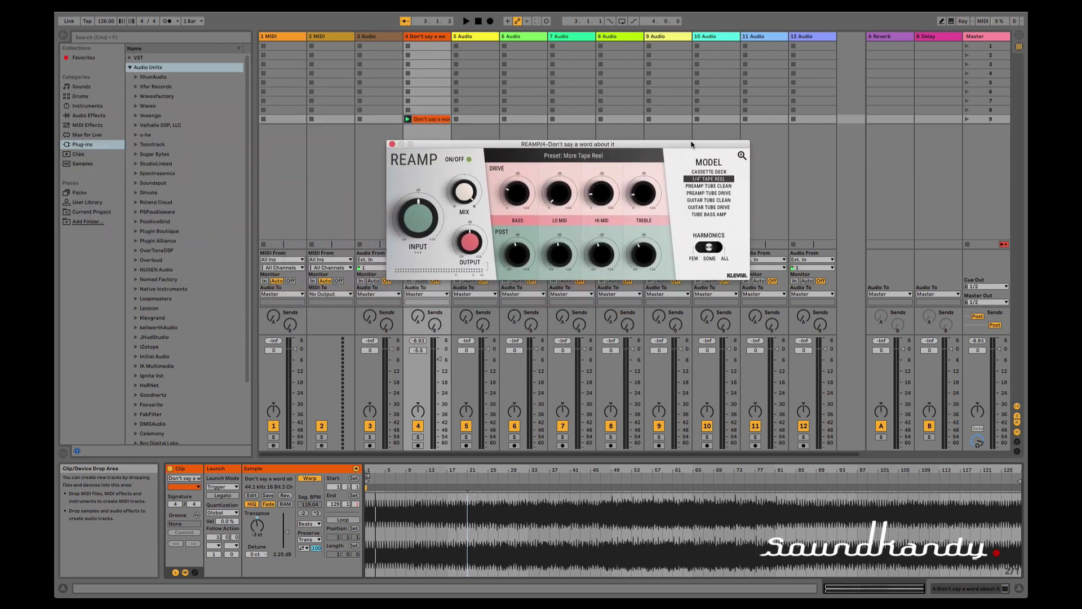